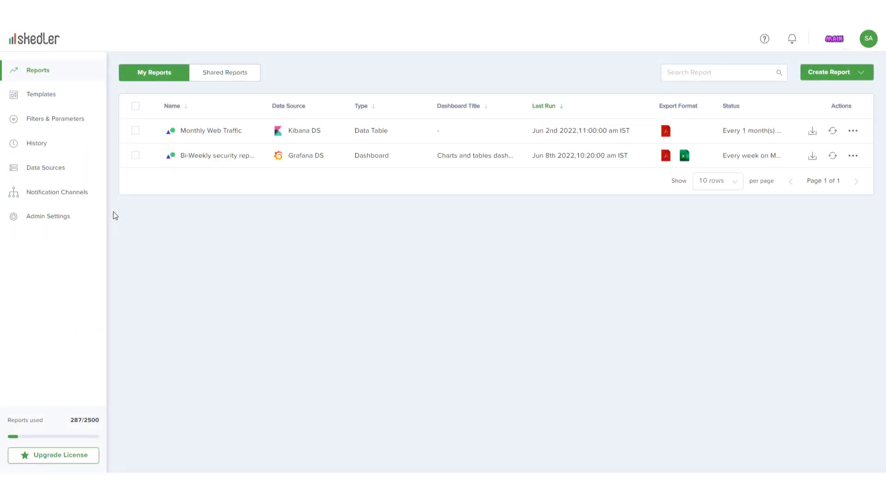
Create a new Kibana data source with the connection name "Security Onion"
{"action": "left_click", "coordinate": [59, 173]}
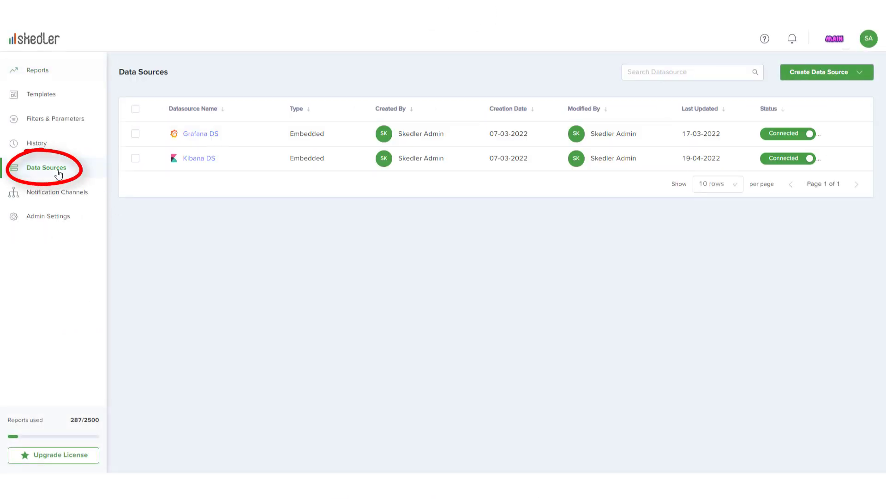
{"action": "left_click", "coordinate": [832, 74]}
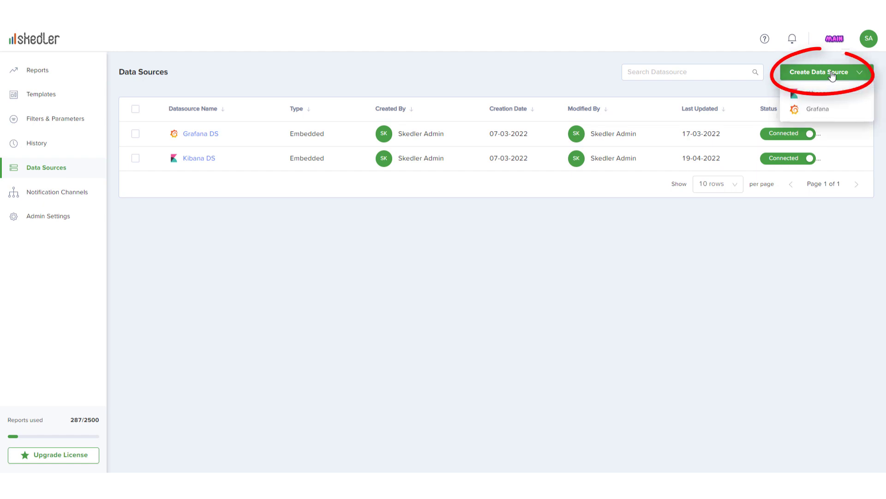
{"action": "left_click", "coordinate": [828, 96]}
{"action": "triple_click", "coordinate": [317, 142]}
{"action": "type", "text": "Security Onion"}
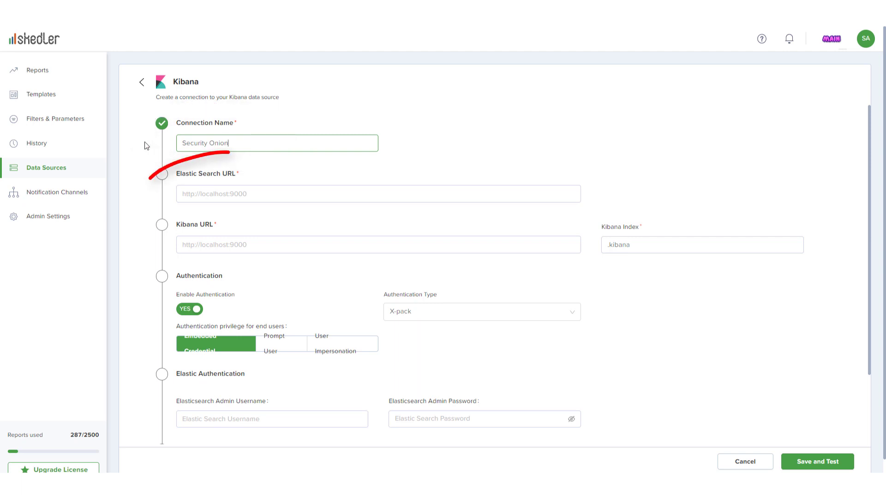
Paste the server addresses as the Elastic Search URL and the Kibana URL of the data source
{"action": "key", "text": "Tab"}
{"action": "key", "text": "ctrl+v"}
{"action": "left_click", "coordinate": [297, 238]}
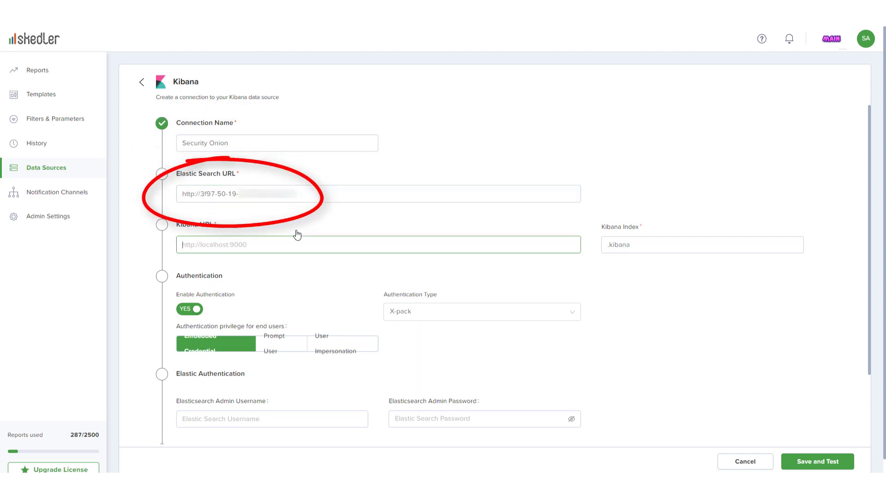
{"action": "key", "text": "ctrl+v"}
Set the authentication type to Security Onion and enter the SOS username and SOS password
{"action": "scroll", "coordinate": [325, 221], "scroll_direction": "down", "scroll_amount": 3}
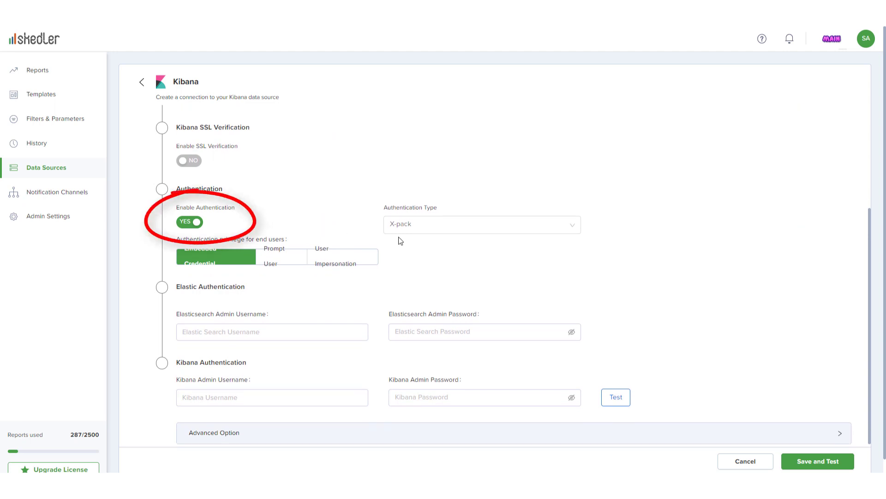
{"action": "left_click", "coordinate": [419, 225]}
{"action": "left_click", "coordinate": [410, 326]}
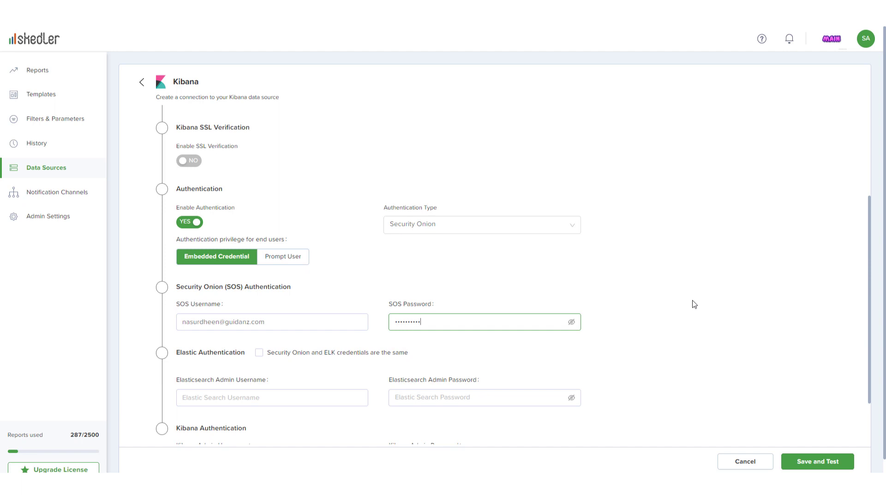
Reuse the Security Onion credentials for Elasticsearch and Kibana, then save and test the data source
{"action": "scroll", "coordinate": [692, 304], "scroll_direction": "down", "scroll_amount": 1}
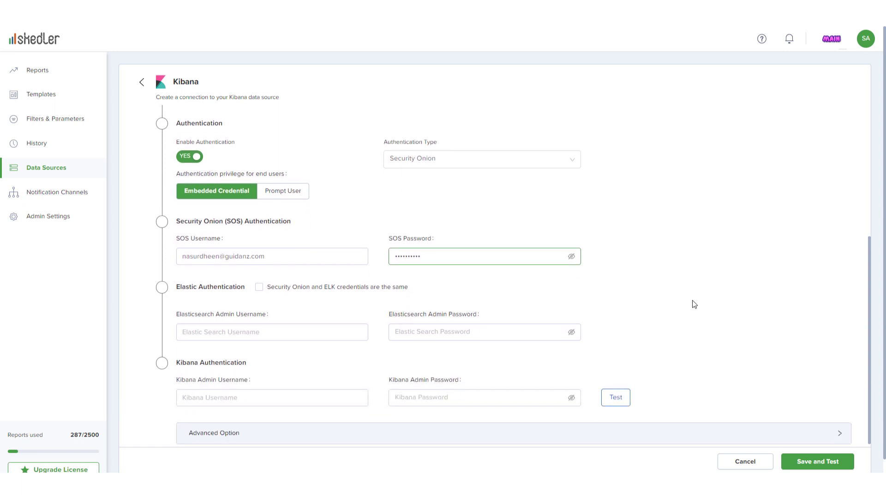
{"action": "left_click", "coordinate": [259, 287]}
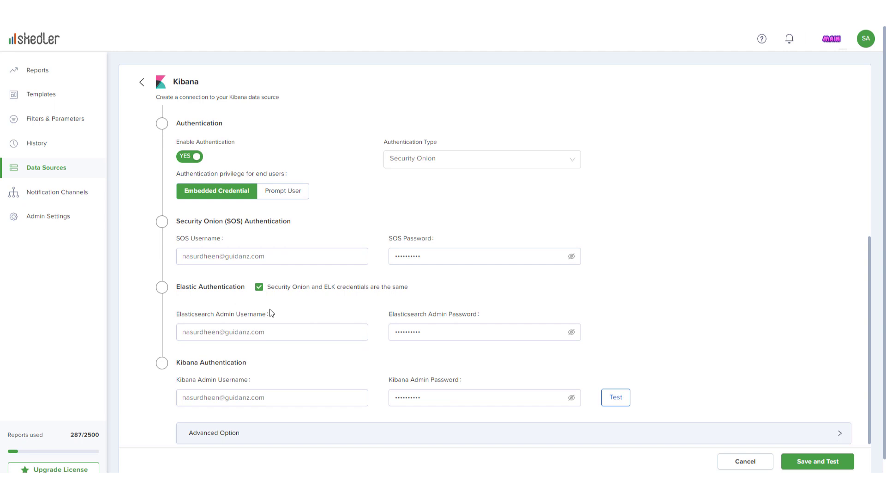
{"action": "left_click", "coordinate": [270, 311]}
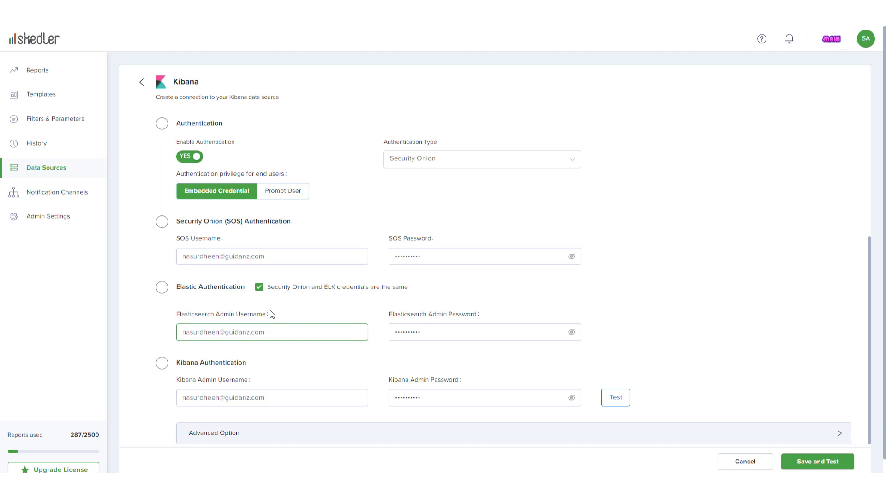
{"action": "left_click", "coordinate": [311, 431]}
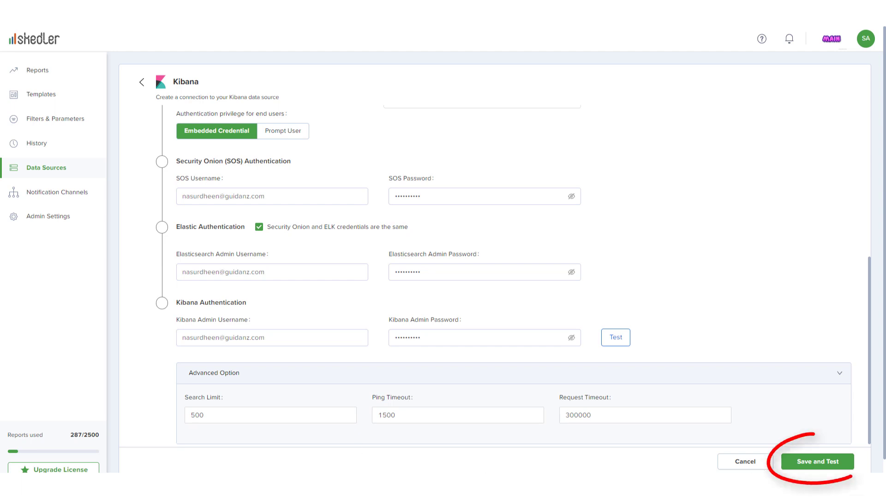
{"action": "left_click", "coordinate": [804, 467]}
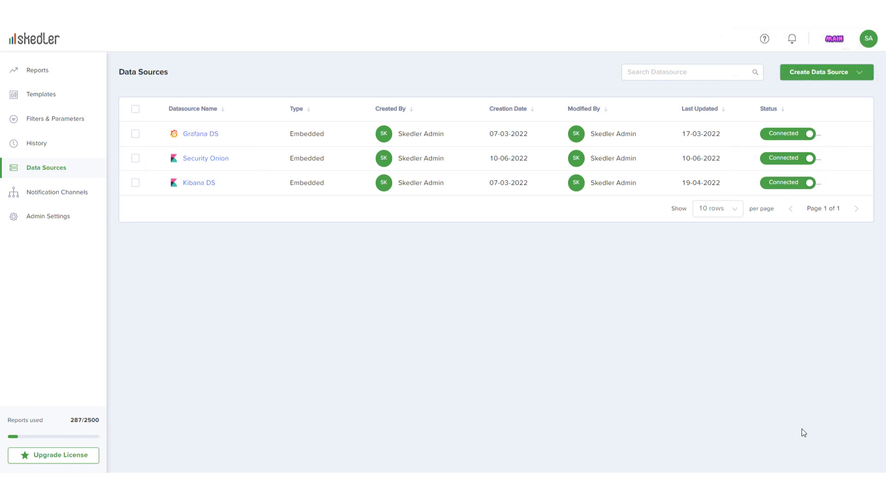
Create a new visual report that uses the Security Onion data source
{"action": "left_click", "coordinate": [39, 71]}
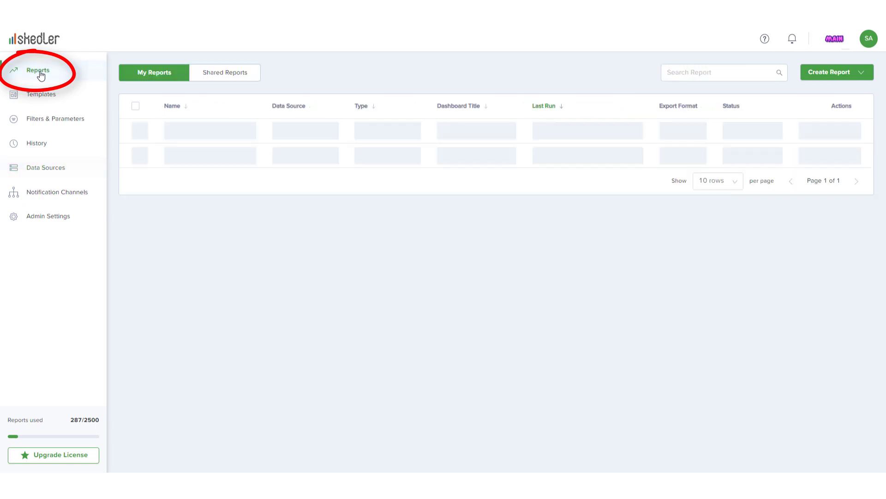
{"action": "left_click", "coordinate": [850, 75]}
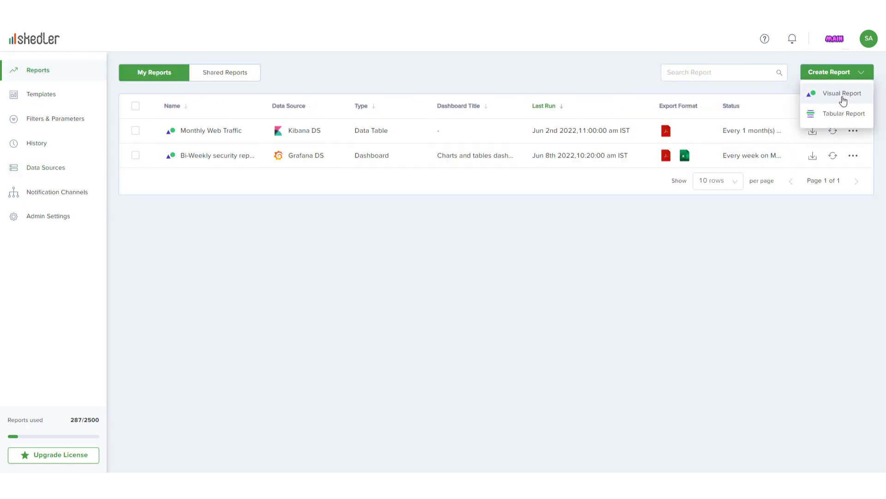
{"action": "left_click", "coordinate": [842, 94]}
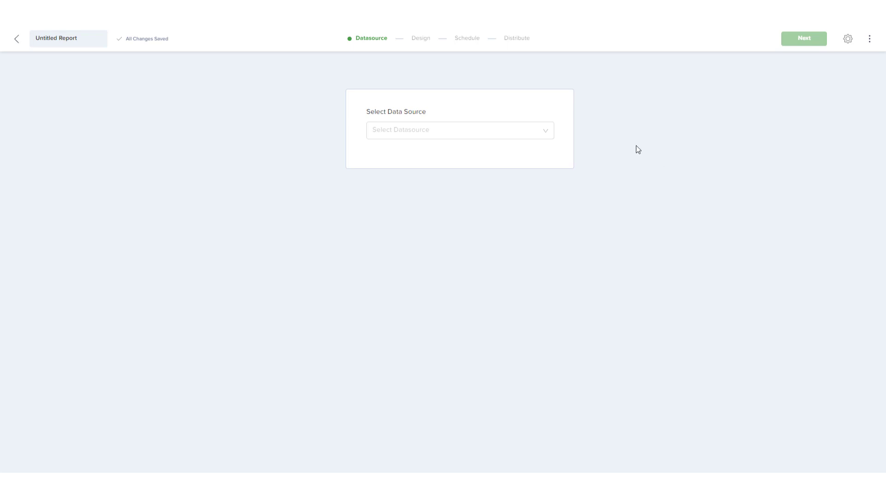
{"action": "left_click", "coordinate": [546, 130]}
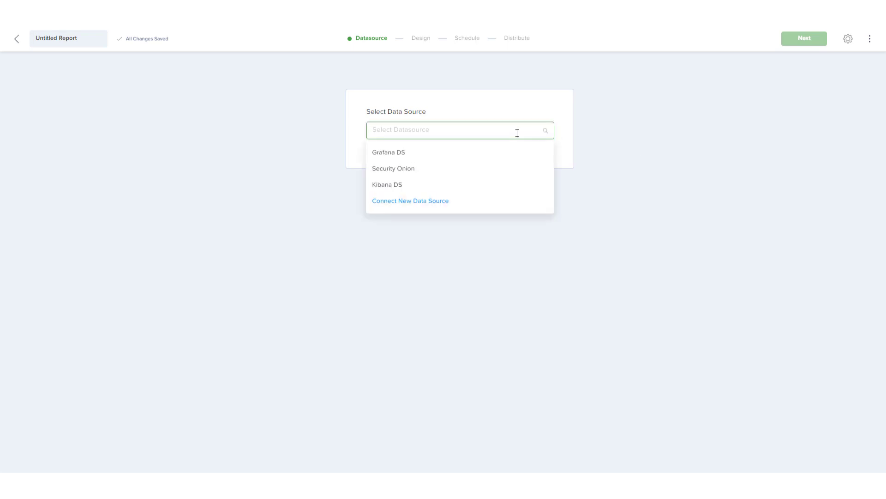
{"action": "left_click", "coordinate": [447, 174]}
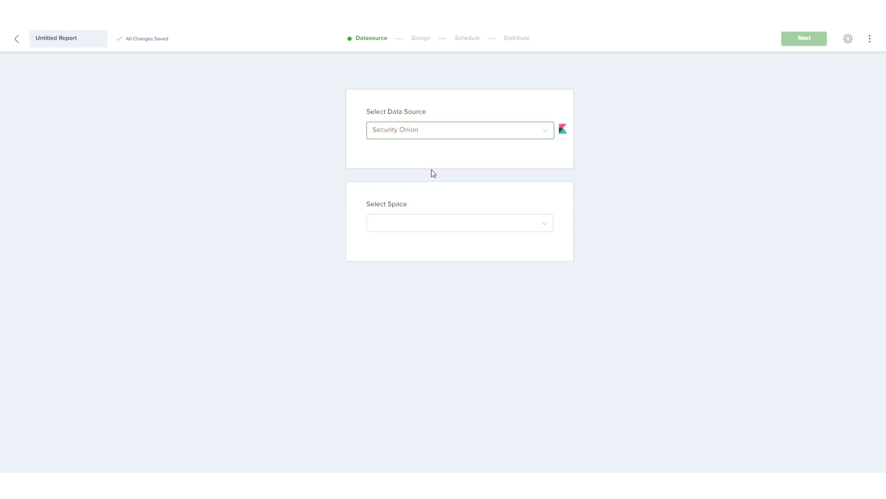
Choose the Default space and the dashboard "Security Onion - Network & Log" as the report's content
{"action": "left_click", "coordinate": [544, 223]}
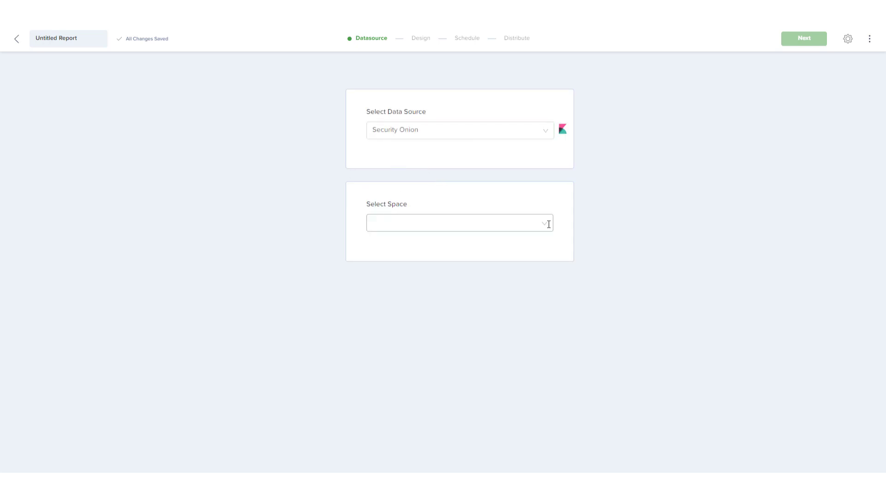
{"action": "left_click", "coordinate": [513, 251]}
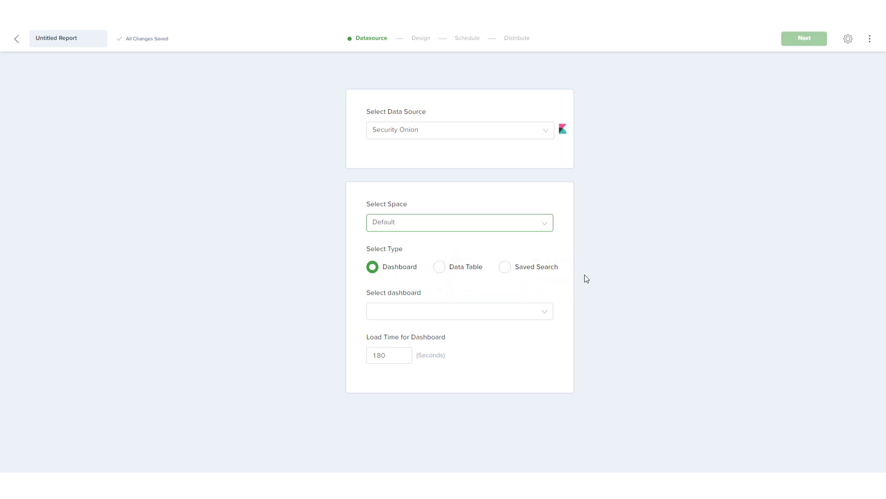
{"action": "left_click", "coordinate": [545, 311]}
{"action": "left_click_drag", "start_coordinate": [551, 334], "coordinate": [553, 453]}
{"action": "left_click", "coordinate": [485, 432]}
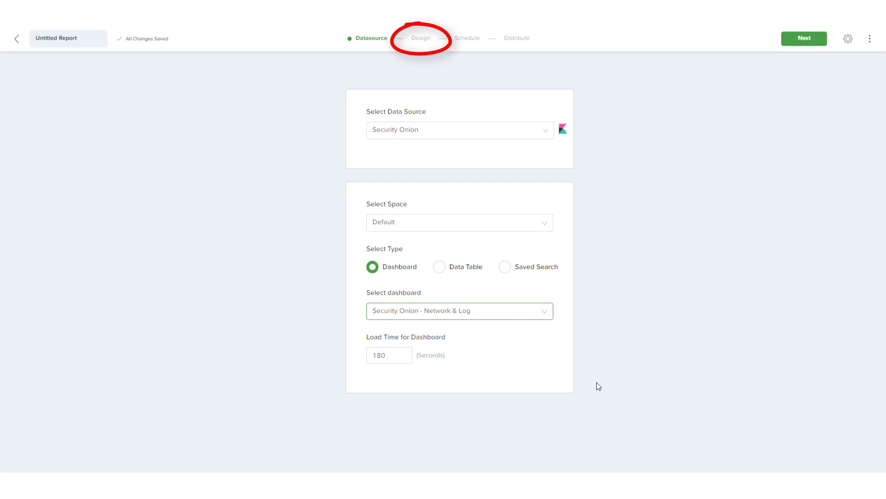
Design the report as a Smart Layout Report based on the Default Template Dark
{"action": "left_click", "coordinate": [809, 43]}
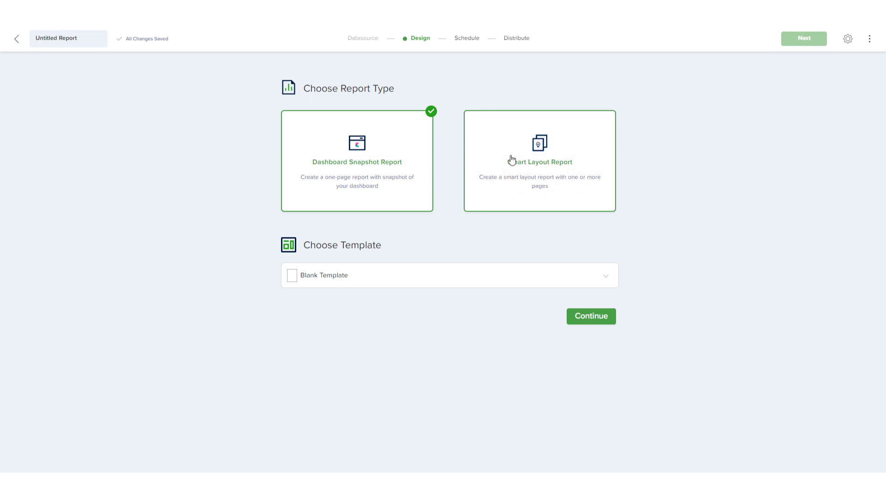
{"action": "left_click", "coordinate": [531, 160]}
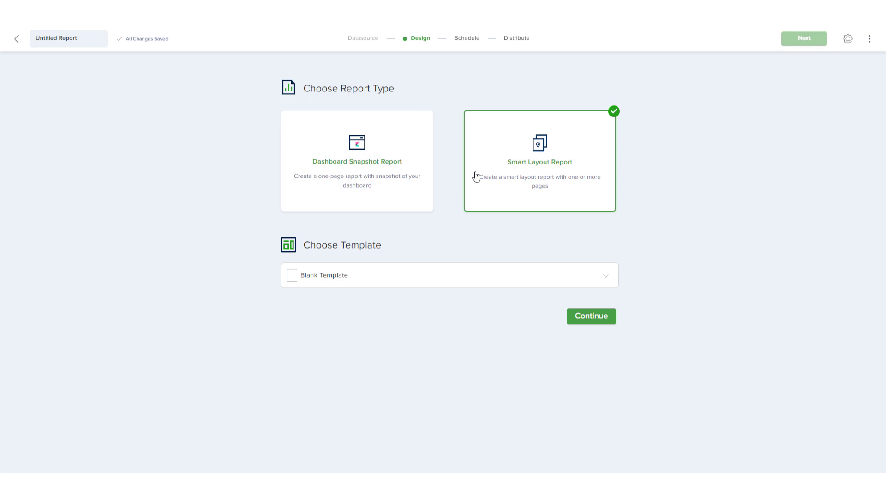
{"action": "left_click", "coordinate": [606, 277]}
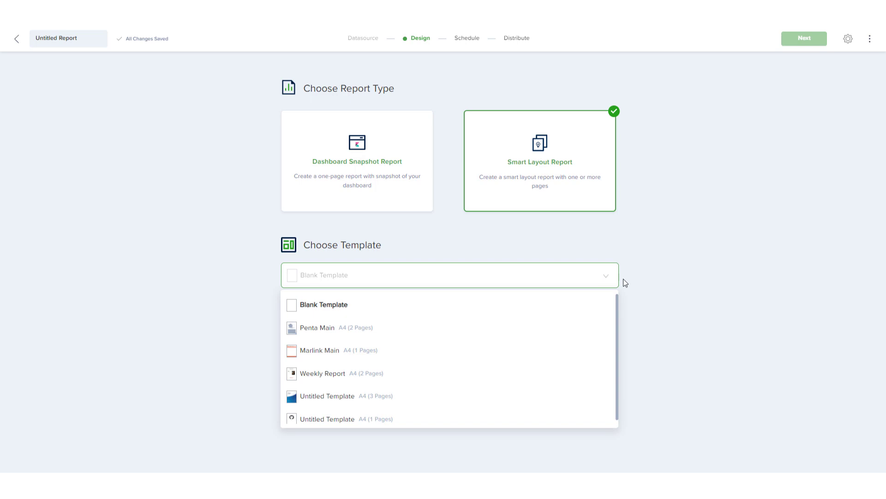
{"action": "scroll", "coordinate": [560, 356], "scroll_direction": "down", "scroll_amount": 2}
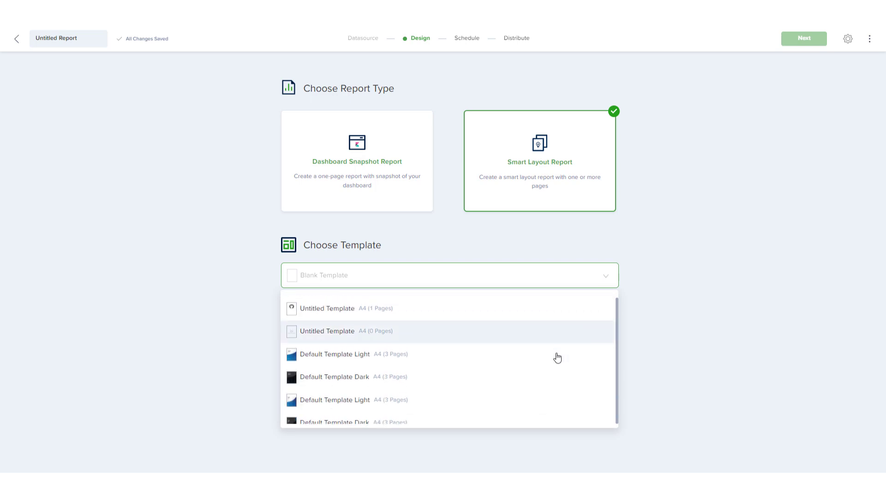
{"action": "left_click", "coordinate": [353, 380]}
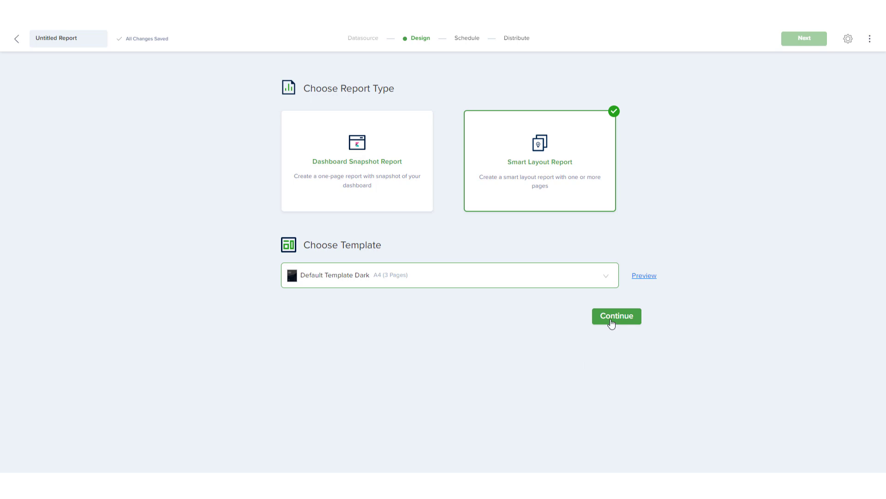
{"action": "left_click", "coordinate": [611, 324]}
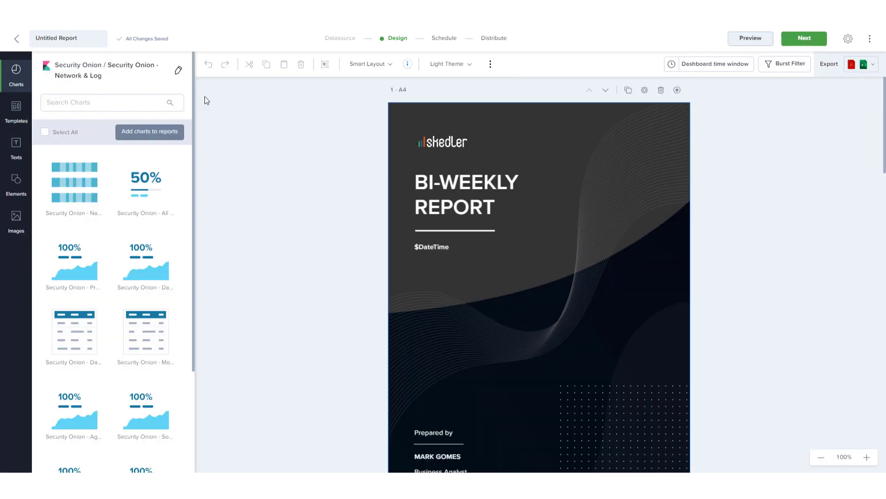
Rename the report as "Monthly Threat Analysis"
{"action": "left_click", "coordinate": [38, 36]}
{"action": "type", "text": "Monthly Threat Analysis"}
{"action": "left_click", "coordinate": [23, 110]}
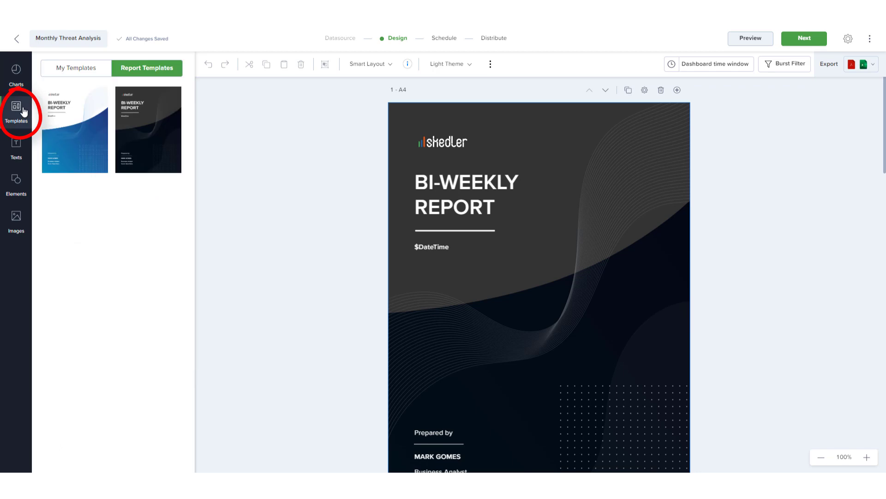
{"action": "left_click", "coordinate": [22, 152]}
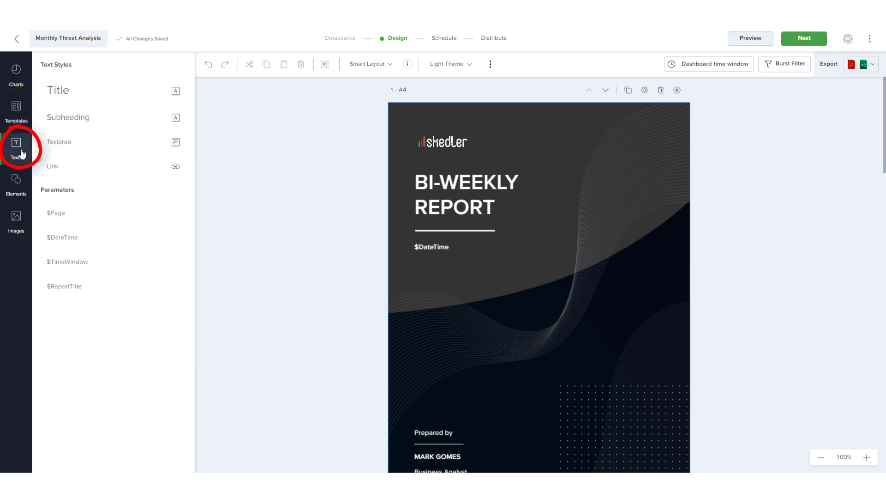
{"action": "left_click", "coordinate": [22, 187]}
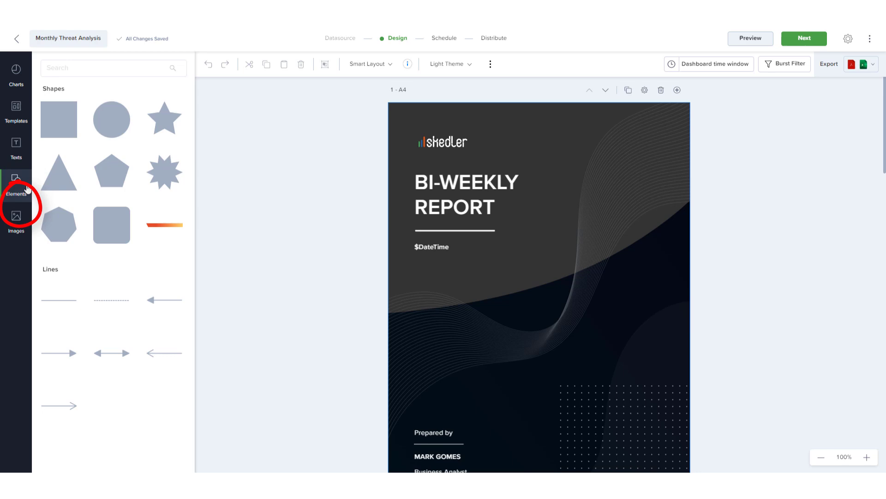
{"action": "left_click", "coordinate": [24, 224]}
{"action": "left_click", "coordinate": [23, 82]}
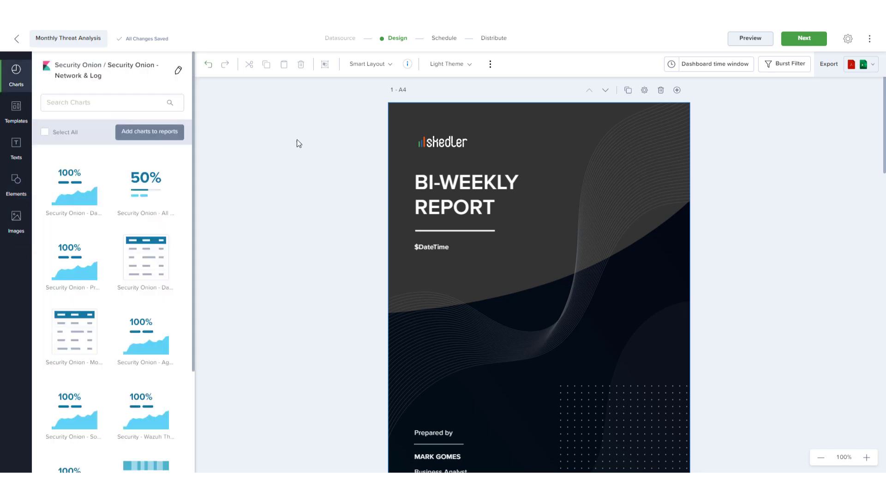
Add the "Security Onion - All Logs" chart to page 2, resize it to about 524 by 238, and centre it below the header
{"action": "scroll", "coordinate": [297, 139], "scroll_direction": "down", "scroll_amount": 10}
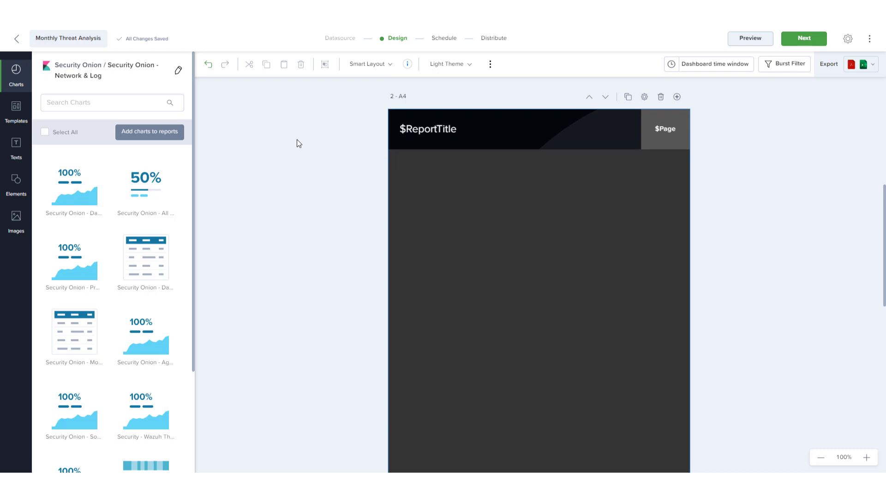
{"action": "left_click", "coordinate": [71, 188]}
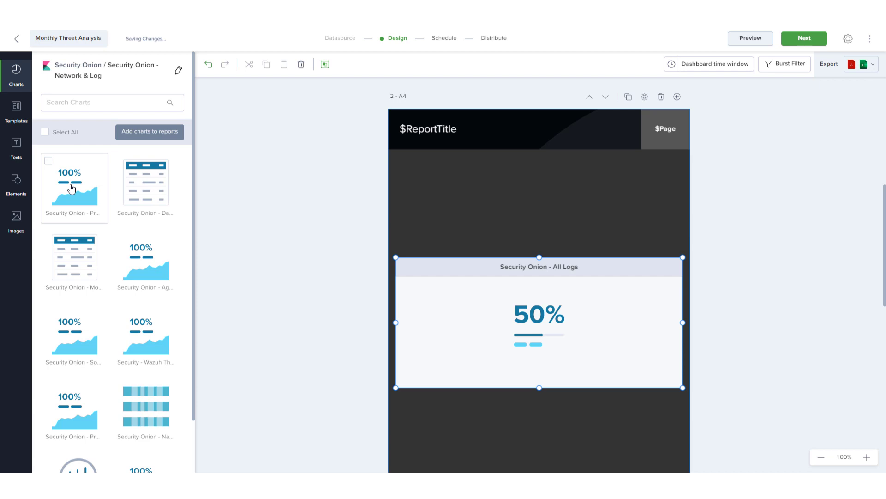
{"action": "left_click_drag", "start_coordinate": [396, 258], "coordinate": [415, 275]}
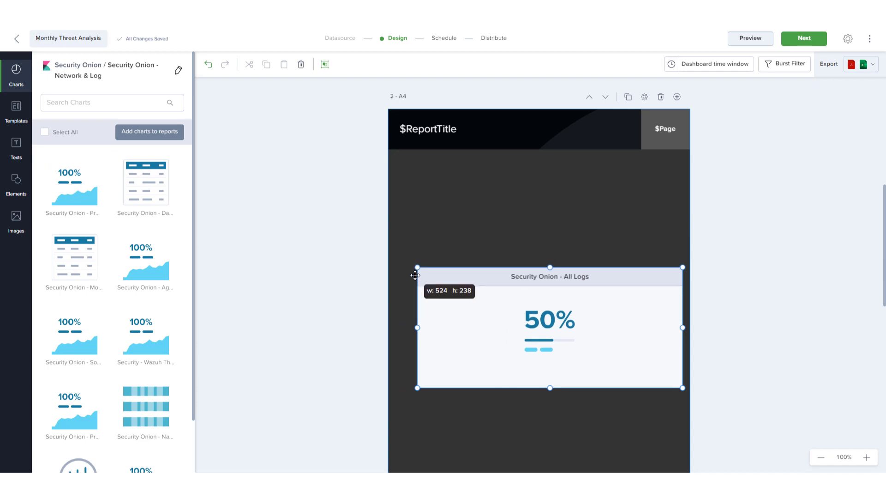
{"action": "left_click_drag", "start_coordinate": [520, 332], "coordinate": [509, 238]}
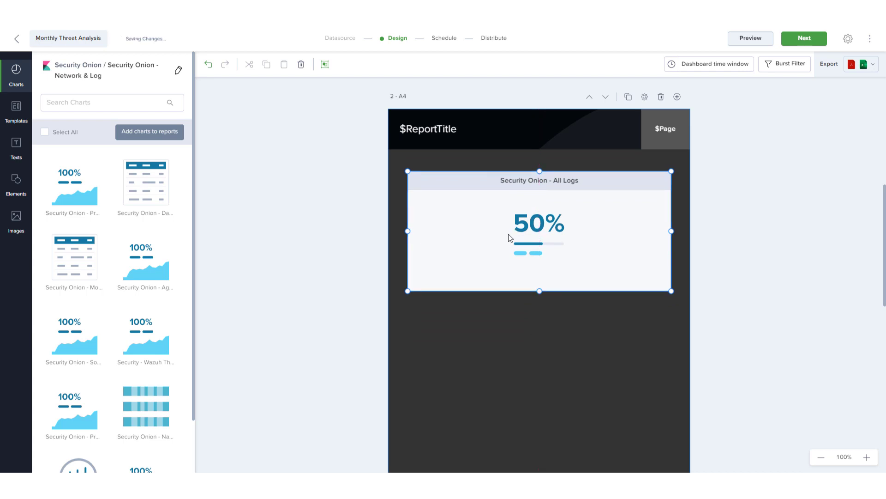
Add the "Security Onion - Agent logs" chart to page 2, shrink it, and place it centred beneath the All Logs chart
{"action": "scroll", "coordinate": [326, 226], "scroll_direction": "down", "scroll_amount": 1}
{"action": "left_click_drag", "start_coordinate": [146, 263], "coordinate": [489, 273]}
{"action": "left_click_drag", "start_coordinate": [396, 260], "coordinate": [474, 319]}
{"action": "left_click_drag", "start_coordinate": [494, 347], "coordinate": [457, 323]}
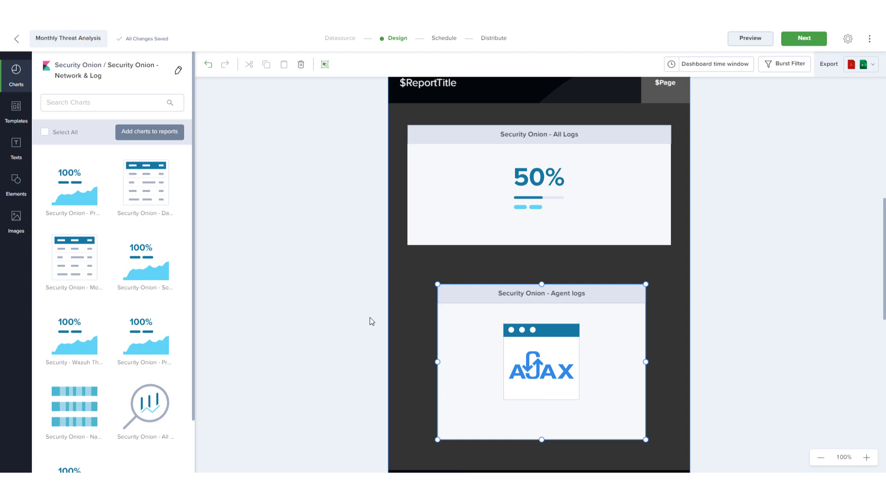
{"action": "scroll", "coordinate": [369, 317], "scroll_direction": "up", "scroll_amount": 2}
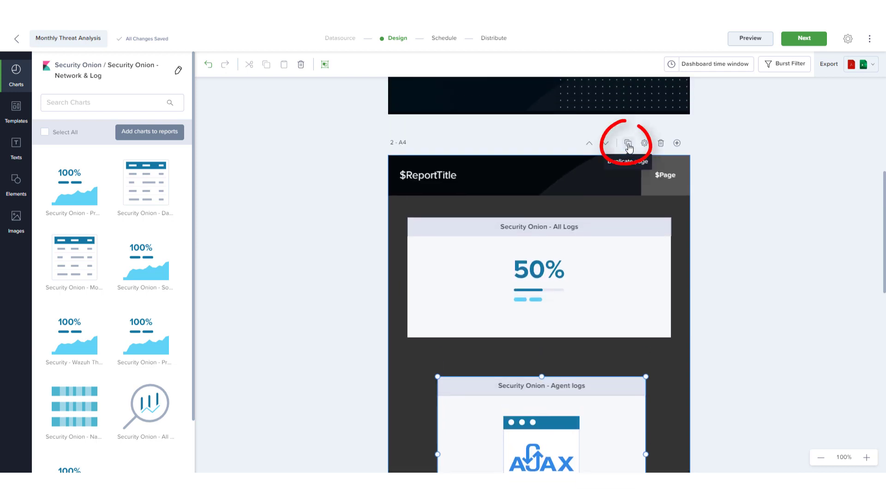
{"action": "scroll", "coordinate": [741, 181], "scroll_direction": "down", "scroll_amount": 10}
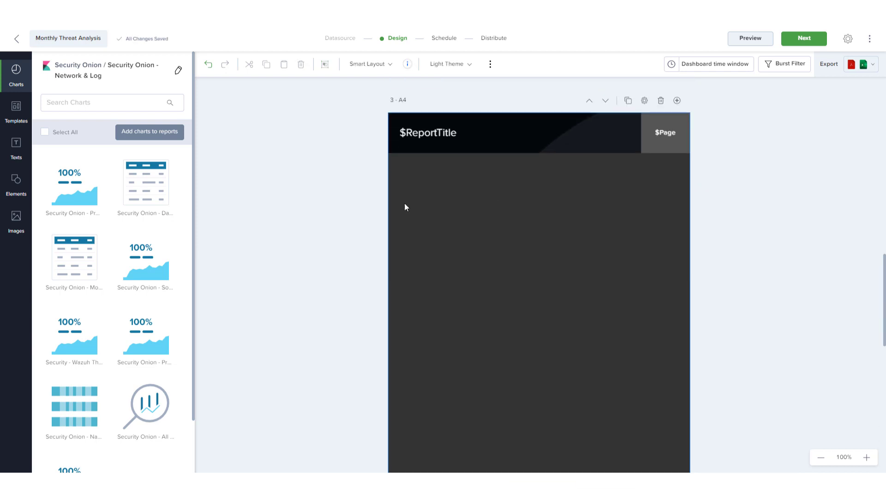
{"action": "left_click_drag", "start_coordinate": [74, 258], "coordinate": [266, 251]}
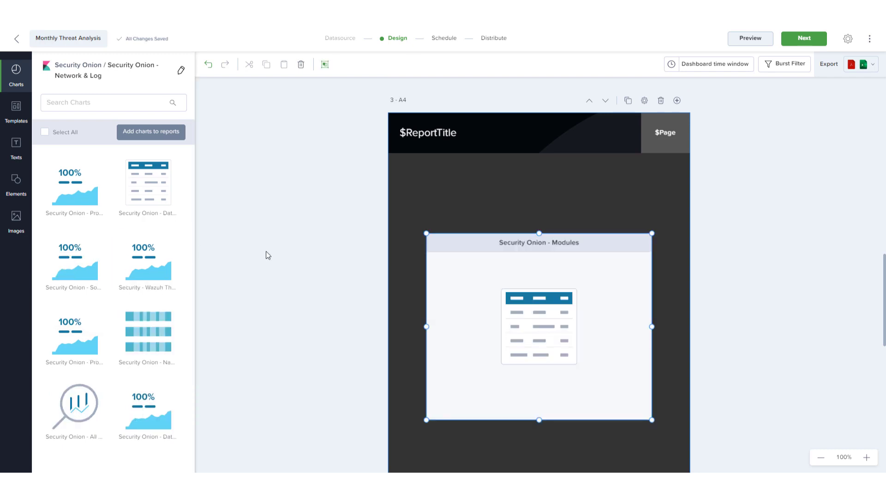
{"action": "key", "text": "Delete"}
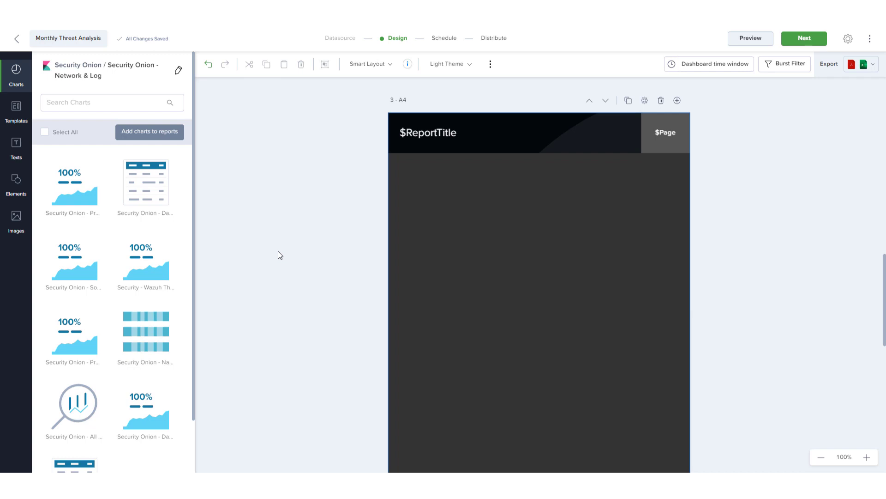
Add five dashboard charts to the report at once from page 3 onward, including Process events, Dataset, All Logs and Modules
{"action": "left_click", "coordinate": [48, 161]}
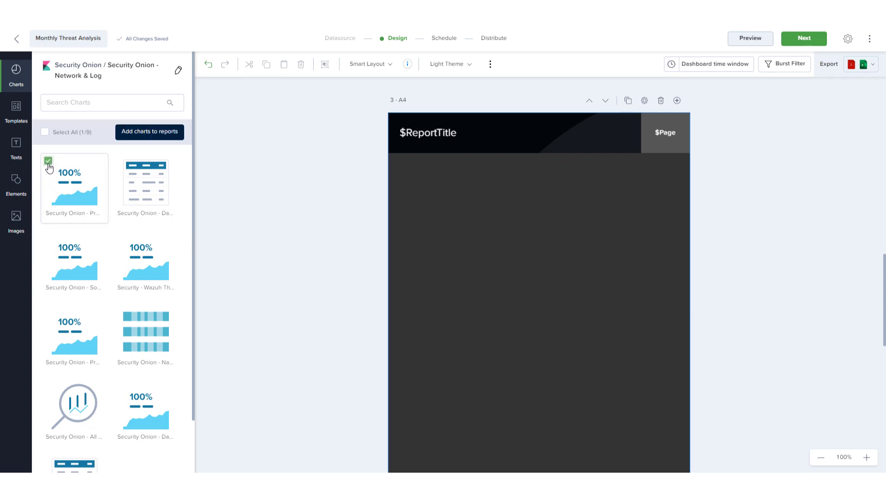
{"action": "left_click", "coordinate": [121, 161]}
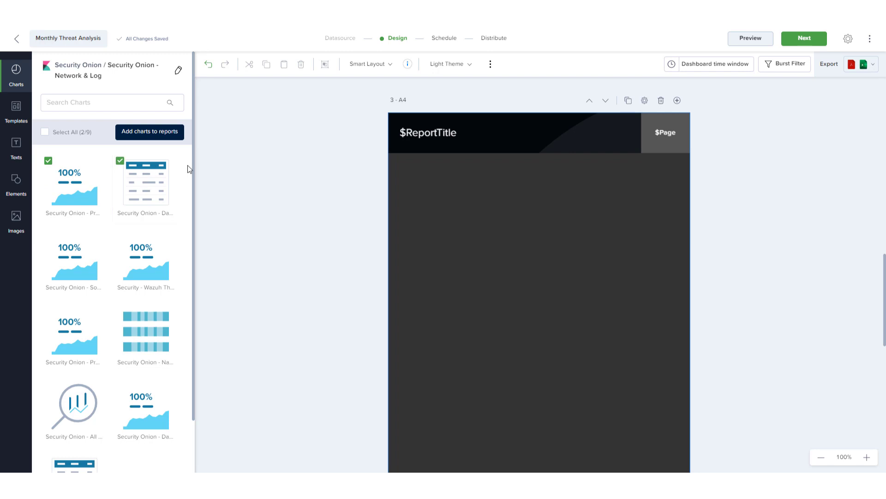
{"action": "left_click", "coordinate": [44, 132]}
{"action": "left_click", "coordinate": [48, 236]}
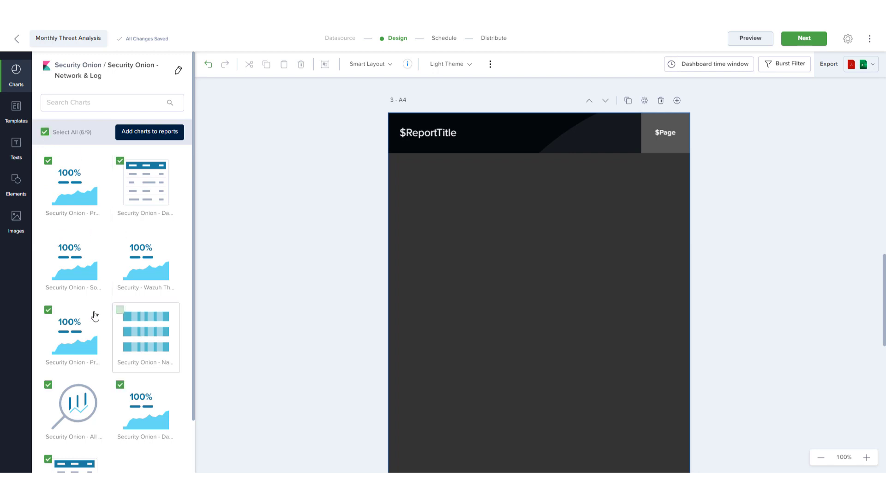
{"action": "left_click", "coordinate": [120, 310]}
{"action": "left_click", "coordinate": [48, 310]}
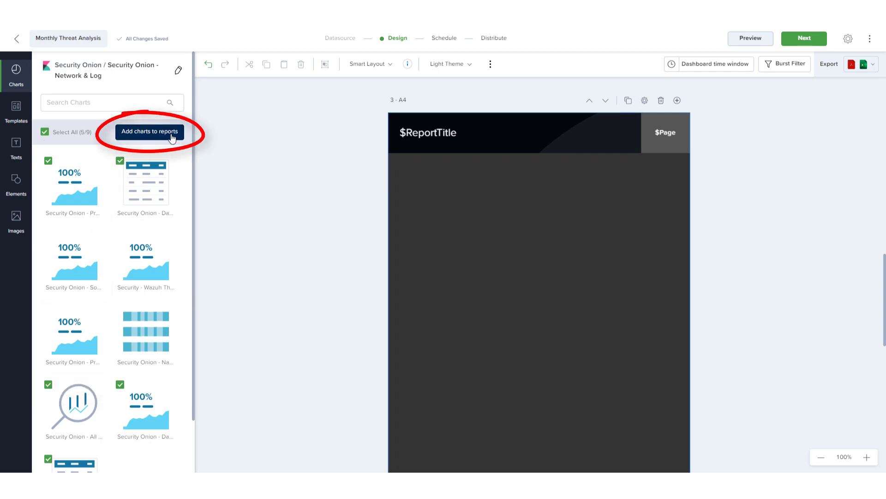
{"action": "left_click", "coordinate": [172, 136]}
Review the charts placed on pages 3 to 5 and open the page properties of page 5
{"action": "scroll", "coordinate": [323, 219], "scroll_direction": "down", "scroll_amount": 20}
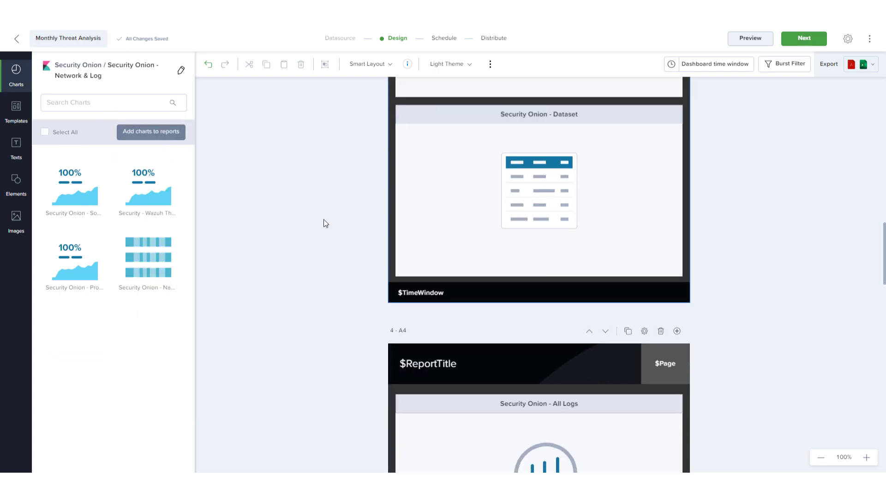
{"action": "scroll", "coordinate": [323, 220], "scroll_direction": "down", "scroll_amount": 2}
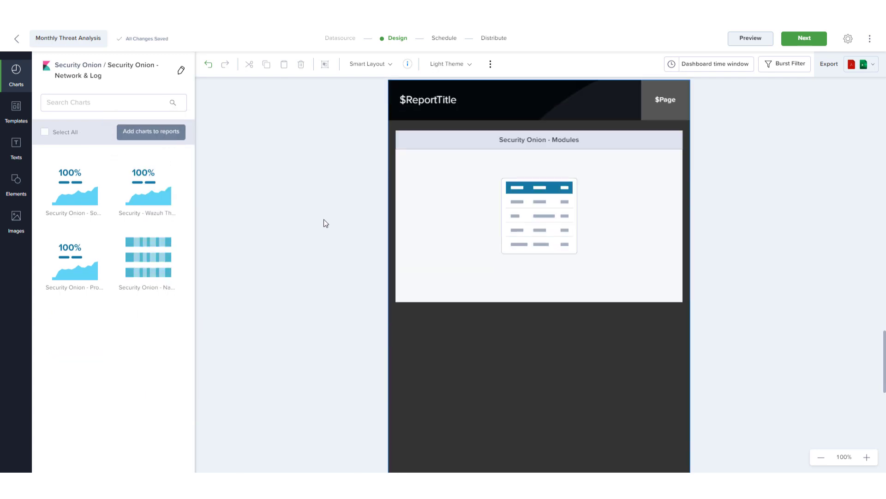
{"action": "scroll", "coordinate": [323, 219], "scroll_direction": "up", "scroll_amount": 2}
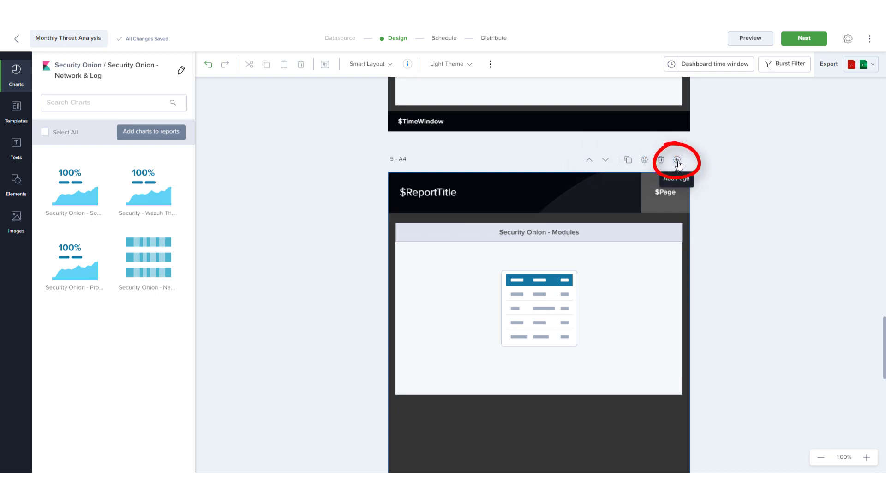
{"action": "left_click", "coordinate": [644, 159]}
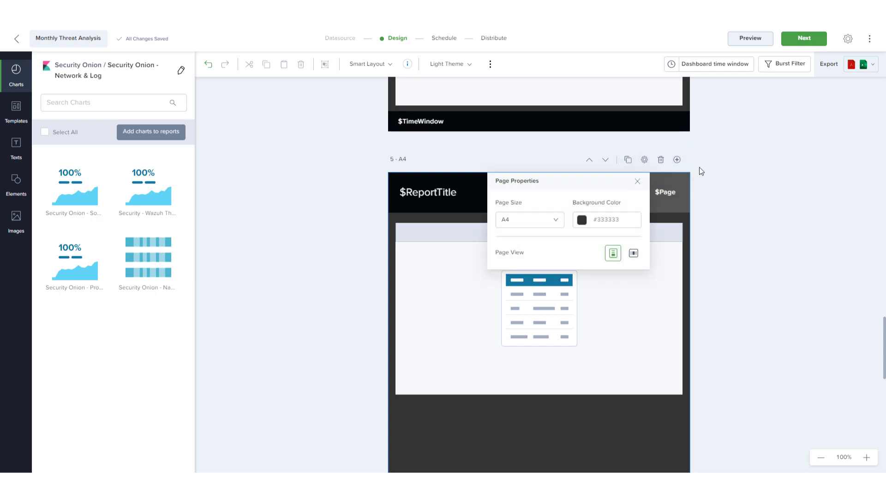
Delete the skedler logo from the cover page
{"action": "scroll", "coordinate": [699, 171], "scroll_direction": "up", "scroll_amount": 20}
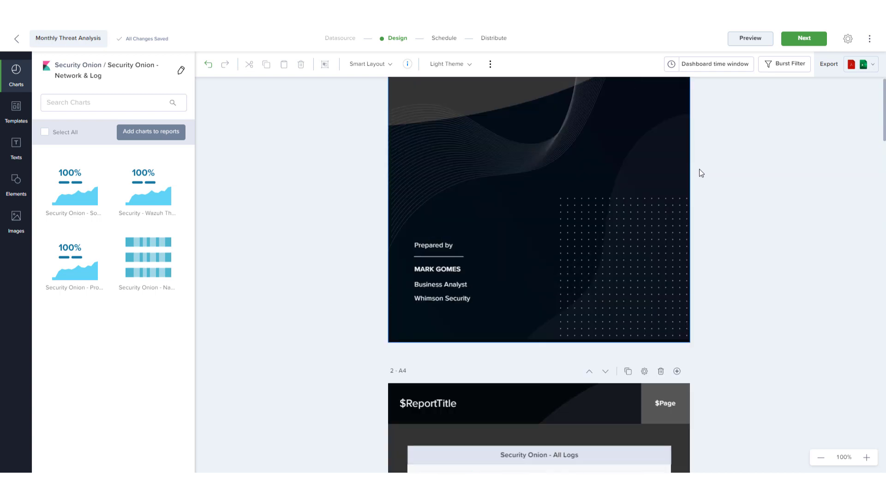
{"action": "scroll", "coordinate": [701, 173], "scroll_direction": "up", "scroll_amount": 4}
{"action": "left_click", "coordinate": [420, 145]}
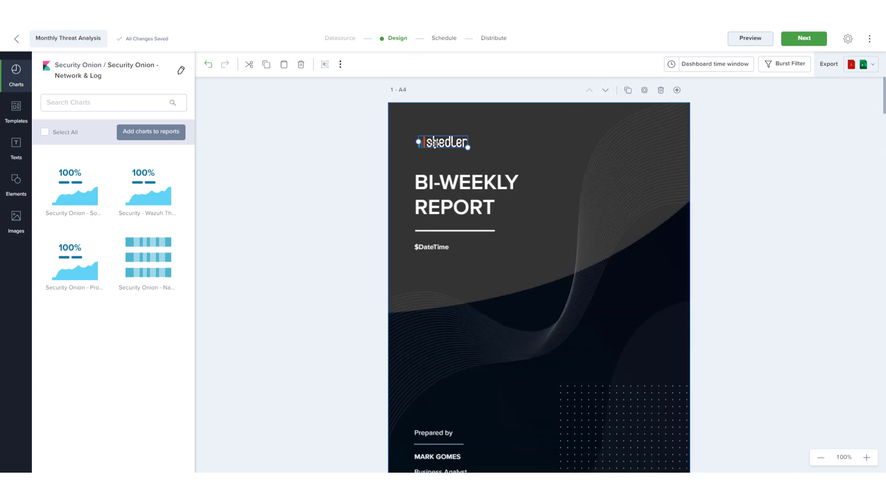
{"action": "key", "text": "Delete"}
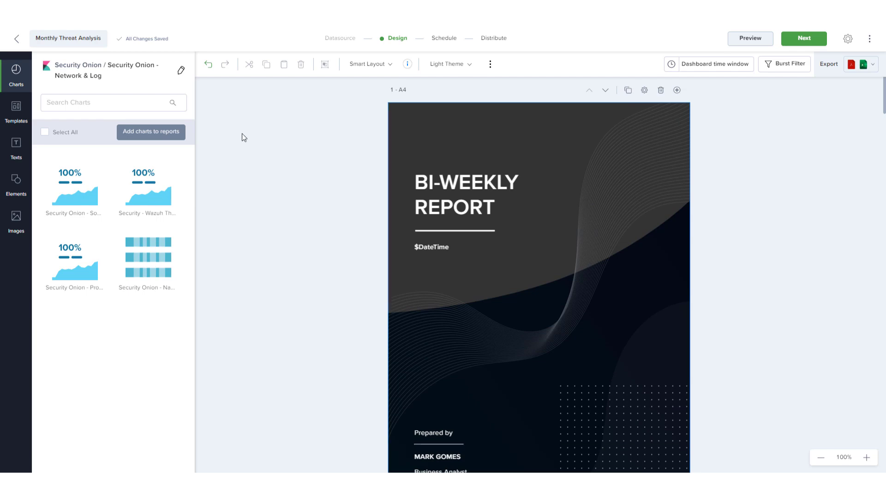
Upload the "Logo (SOS Report)" file to the report's image library
{"action": "left_click", "coordinate": [15, 229]}
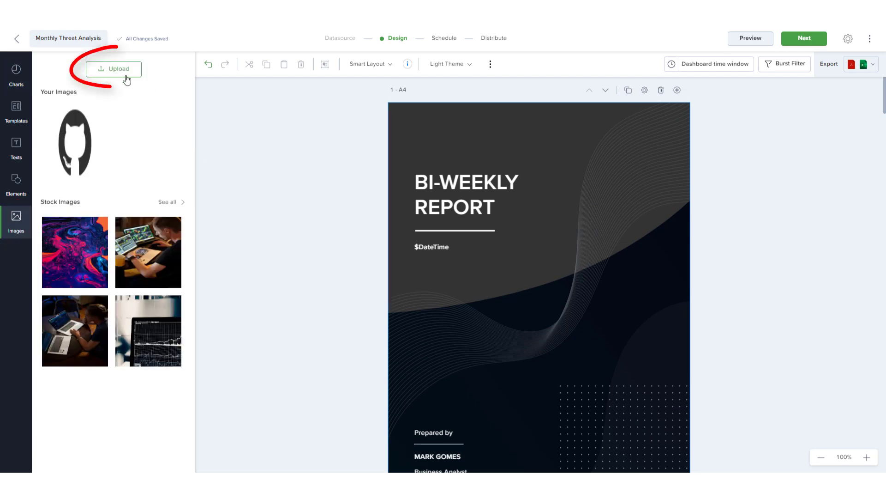
{"action": "left_click", "coordinate": [121, 73]}
{"action": "left_click", "coordinate": [386, 260]}
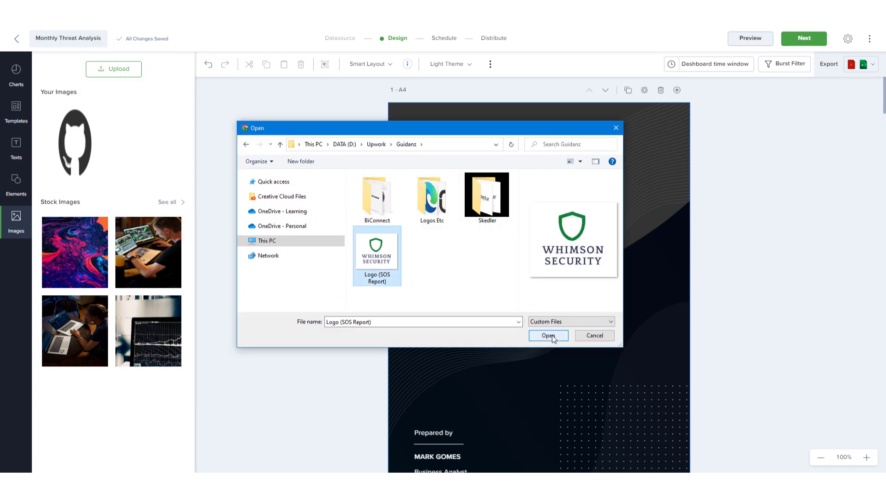
{"action": "left_click", "coordinate": [549, 335]}
Place the Whimson Security logo on the cover page and shrink it to fit just above the report title
{"action": "left_click", "coordinate": [82, 147]}
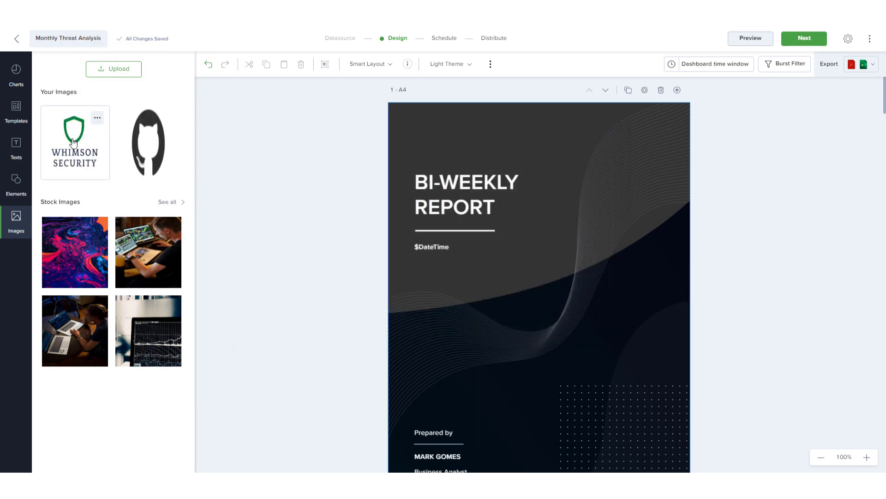
{"action": "left_click_drag", "start_coordinate": [798, 155], "coordinate": [562, 420]}
{"action": "left_click_drag", "start_coordinate": [513, 446], "coordinate": [472, 170]}
{"action": "left_click_drag", "start_coordinate": [520, 217], "coordinate": [496, 190]}
{"action": "left_click_drag", "start_coordinate": [464, 157], "coordinate": [428, 129]}
{"action": "left_click", "coordinate": [355, 172]}
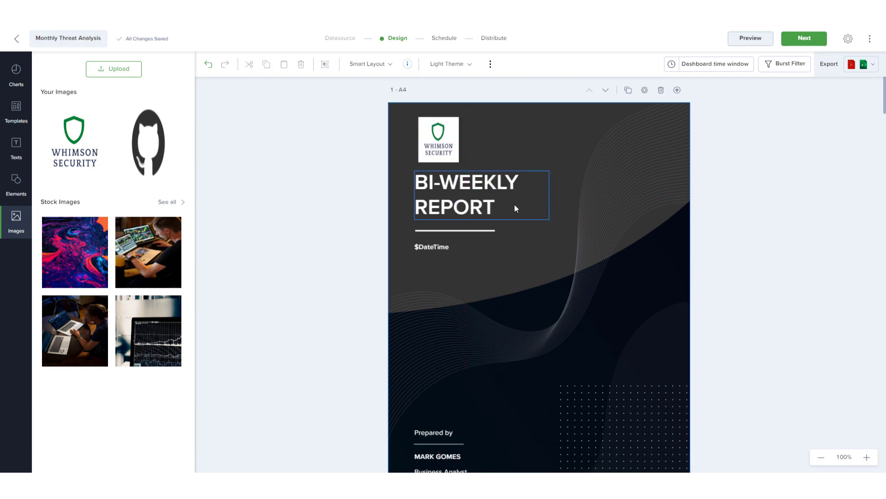
Replace the "BI-WEEKLY REPORT" cover title with the ReportTitle parameter
{"action": "left_click", "coordinate": [475, 187]}
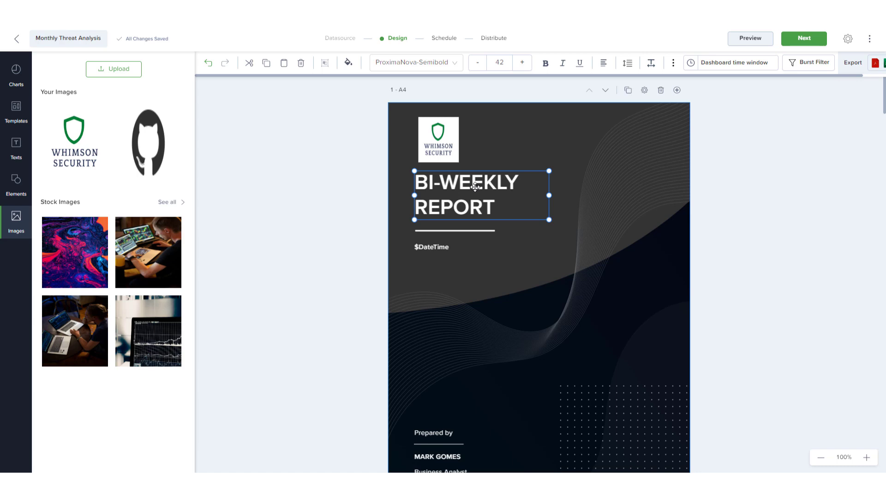
{"action": "left_click", "coordinate": [475, 186]}
{"action": "left_click_drag", "start_coordinate": [496, 208], "coordinate": [420, 186]}
{"action": "type", "text": "$"}
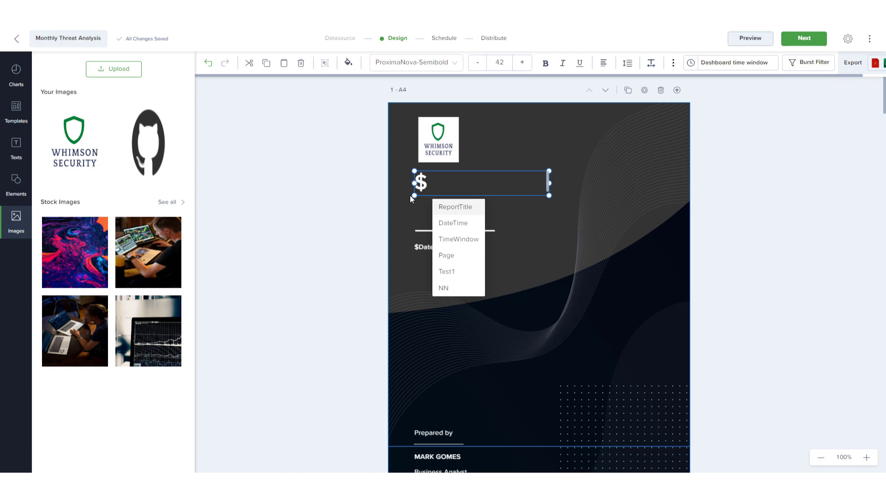
{"action": "left_click", "coordinate": [454, 206]}
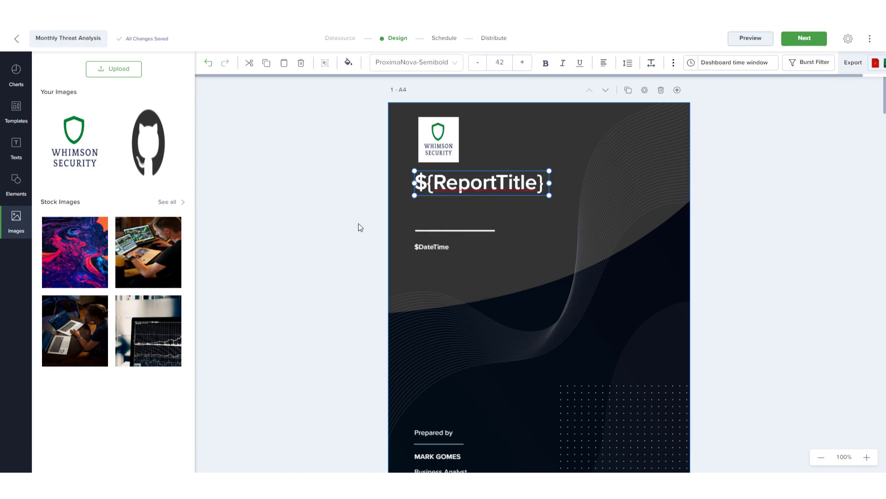
Widen the cover title's text box to about 446 by 48 and shift it slightly down
{"action": "left_click_drag", "start_coordinate": [549, 176], "coordinate": [640, 175]}
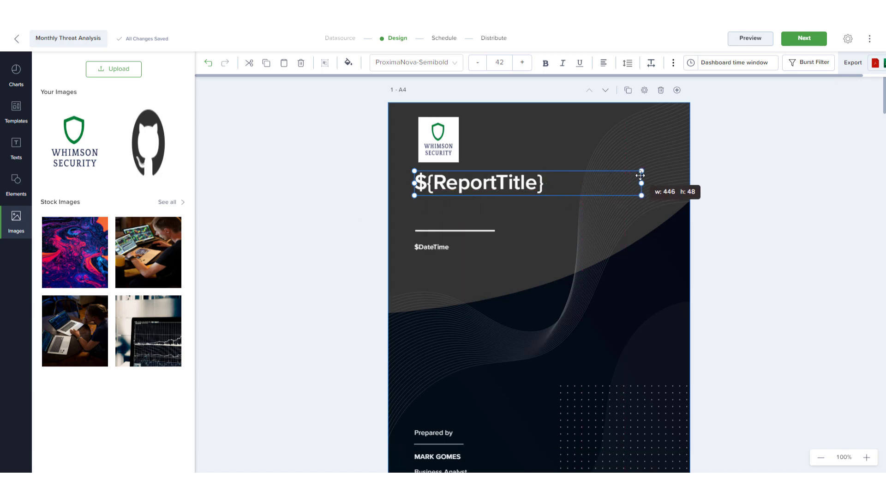
{"action": "left_click_drag", "start_coordinate": [507, 185], "coordinate": [507, 194]}
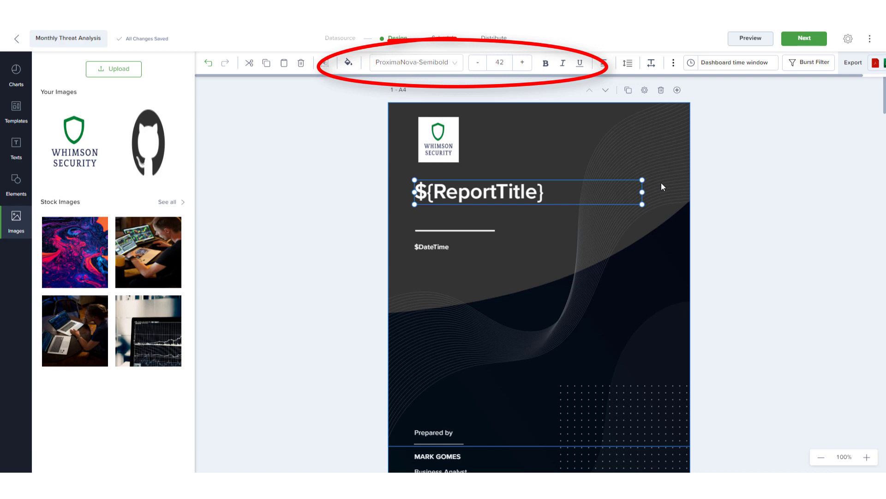
{"action": "left_click", "coordinate": [356, 155]}
Add a light red title reading "January Summary" on page 2 between the All Logs and Agent logs charts
{"action": "scroll", "coordinate": [356, 154], "scroll_direction": "down", "scroll_amount": 8}
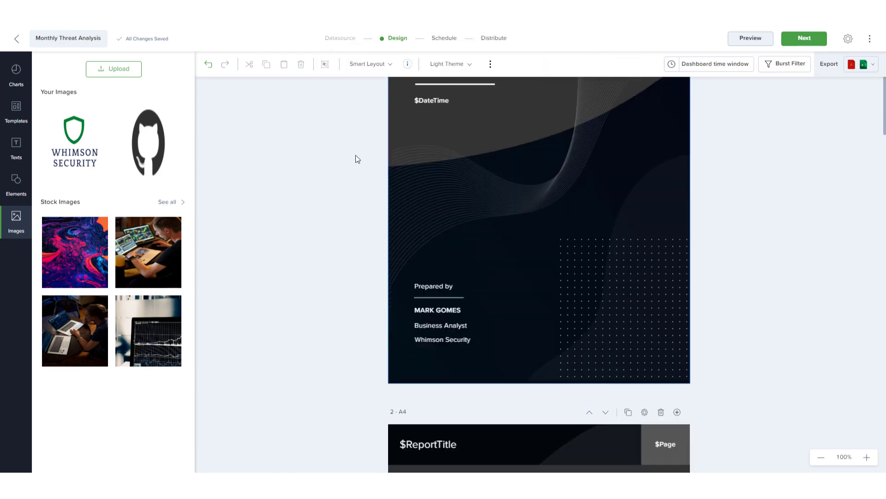
{"action": "scroll", "coordinate": [356, 159], "scroll_direction": "down", "scroll_amount": 2}
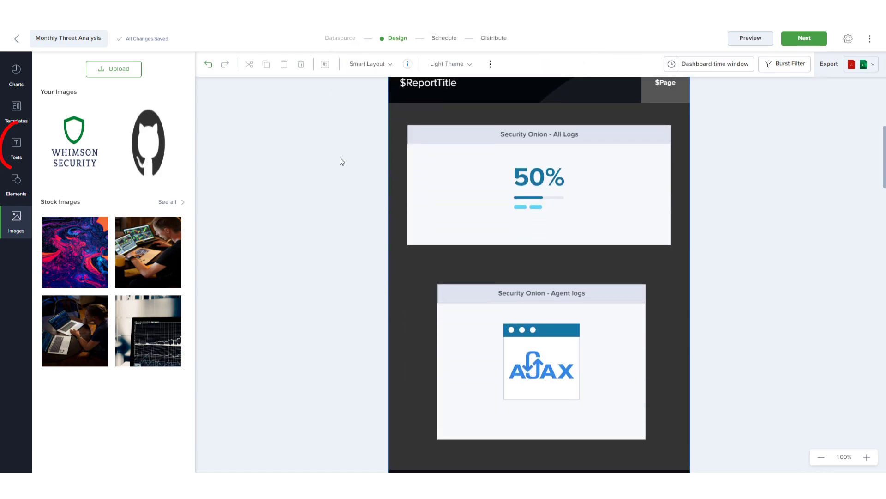
{"action": "left_click", "coordinate": [16, 146]}
{"action": "left_click_drag", "start_coordinate": [100, 125], "coordinate": [471, 263]}
{"action": "left_click", "coordinate": [348, 62]}
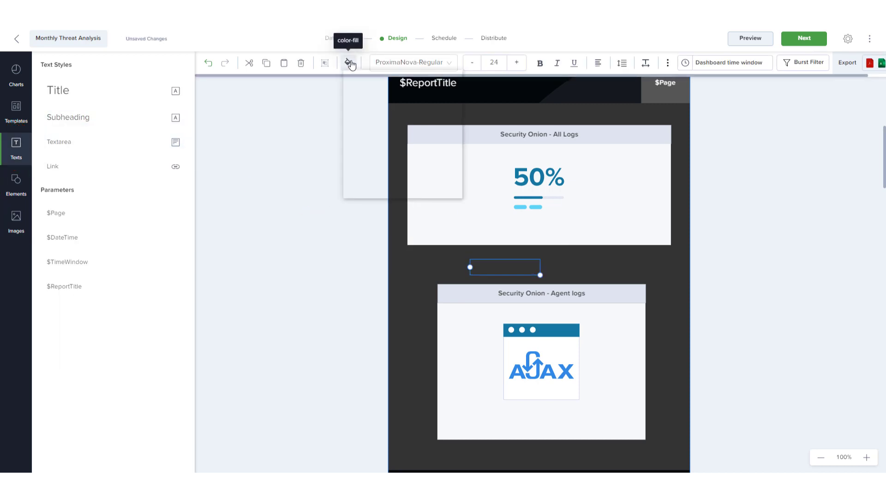
{"action": "left_click", "coordinate": [403, 75]}
{"action": "left_click", "coordinate": [502, 266]}
{"action": "type", "text": "January Summary"}
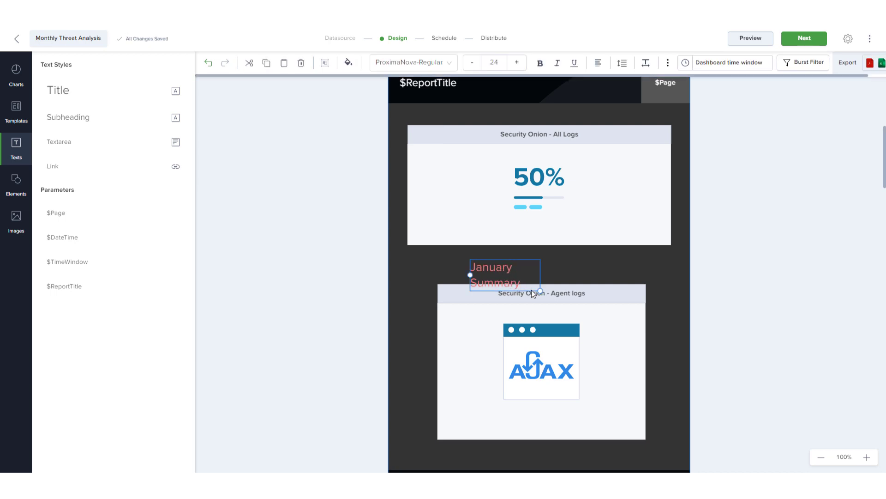
Enlarge the "January Summary" title onto a single line and centre it in the gap between the two charts
{"action": "left_click_drag", "start_coordinate": [540, 291], "coordinate": [648, 279]}
{"action": "mouse_move", "coordinate": [573, 268]}
{"action": "left_mouse_down"}
{"action": "mouse_move", "coordinate": [557, 262]}
{"action": "mouse_move", "coordinate": [575, 262]}
{"action": "left_mouse_up"}
{"action": "left_click", "coordinate": [707, 262]}
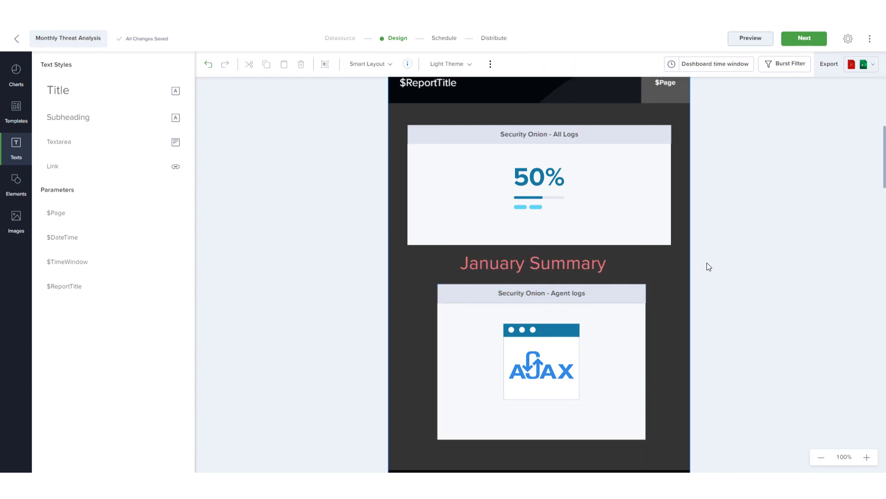
Shrink the Dataset chart on page 3, keeping it centred, to leave a gap below the Process events chart
{"action": "left_click", "coordinate": [16, 187]}
{"action": "scroll", "coordinate": [331, 237], "scroll_direction": "down", "scroll_amount": 15}
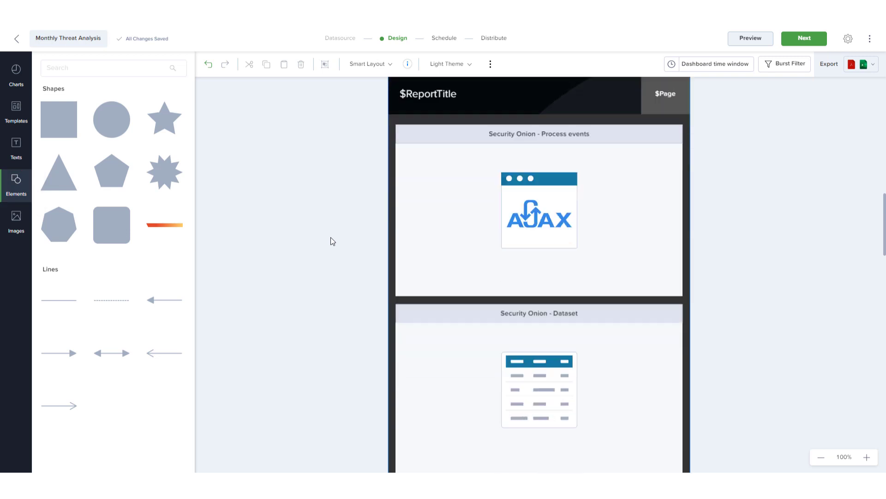
{"action": "left_click", "coordinate": [410, 273]}
{"action": "left_click_drag", "start_coordinate": [410, 273], "coordinate": [404, 278]}
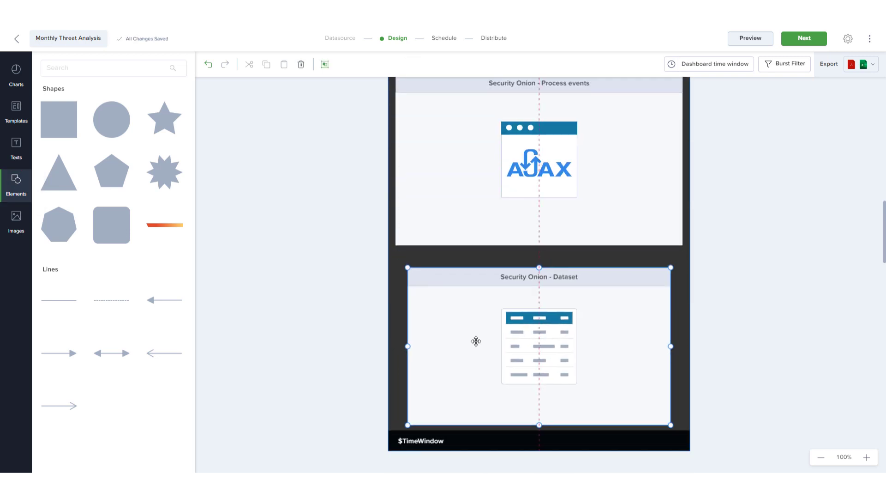
Insert a solid line between the Process events and Dataset charts and stretch it across the page as a divider
{"action": "left_click", "coordinate": [59, 301]}
{"action": "left_click_drag", "start_coordinate": [492, 241], "coordinate": [493, 259]}
{"action": "left_click_drag", "start_coordinate": [613, 255], "coordinate": [670, 256]}
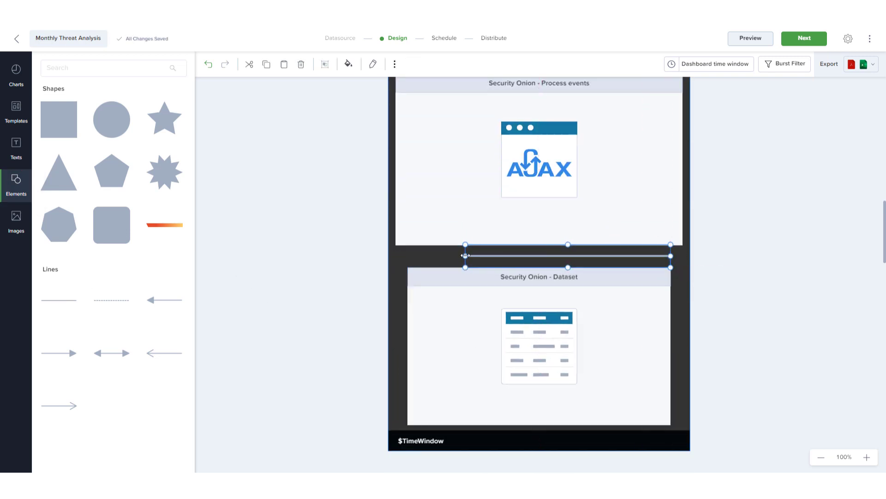
{"action": "left_click_drag", "start_coordinate": [466, 256], "coordinate": [401, 256]}
{"action": "left_click", "coordinate": [324, 259]}
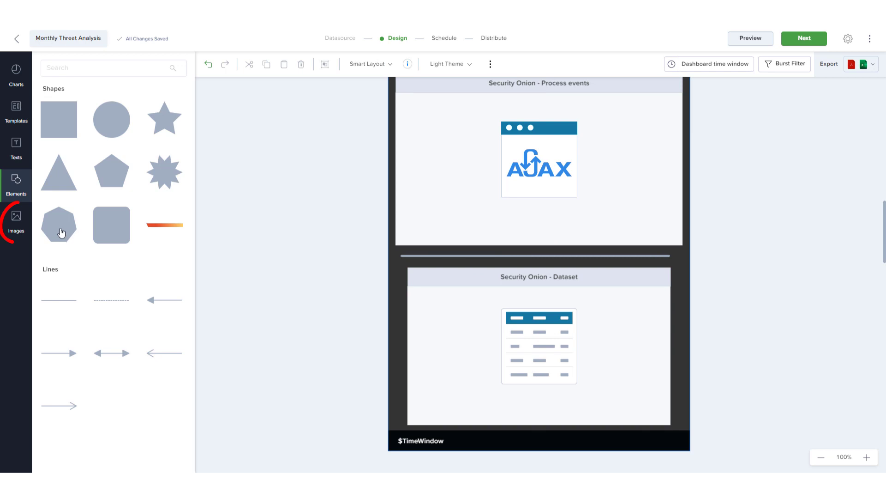
Browse the full stock image collection and return to the report's cover page
{"action": "left_click", "coordinate": [16, 223]}
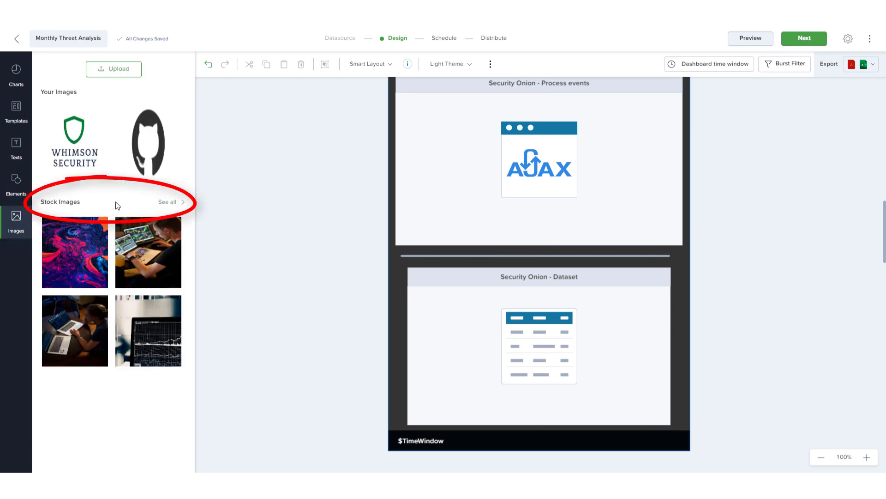
{"action": "left_click", "coordinate": [167, 202]}
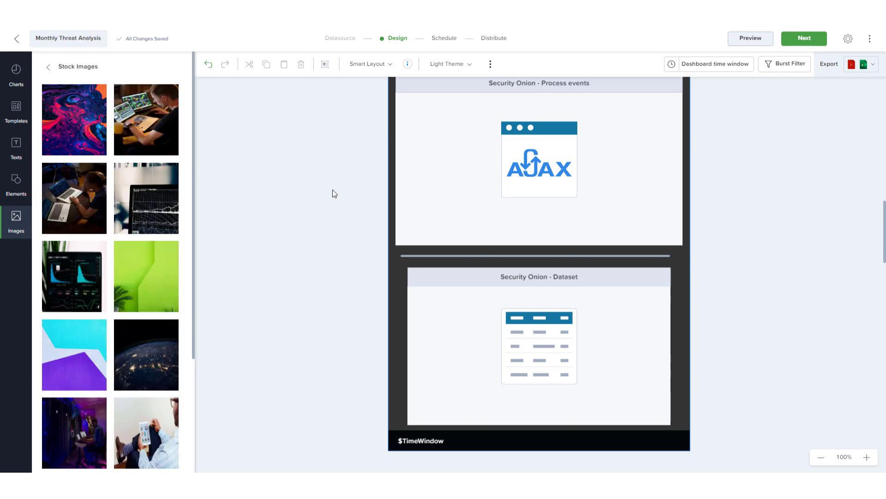
{"action": "scroll", "coordinate": [333, 196], "scroll_direction": "up", "scroll_amount": 15}
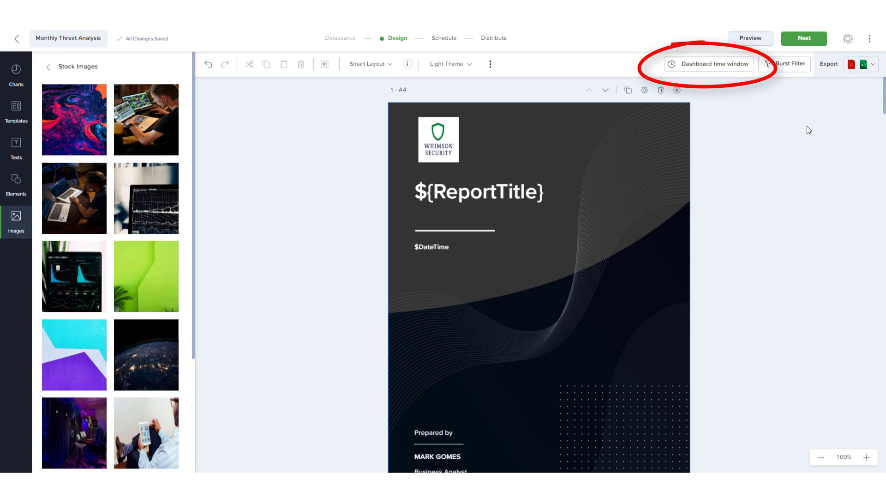
Turn off the dashboard time window to view the time range options, and turn it back on
{"action": "left_click", "coordinate": [745, 65]}
{"action": "left_click", "coordinate": [688, 102]}
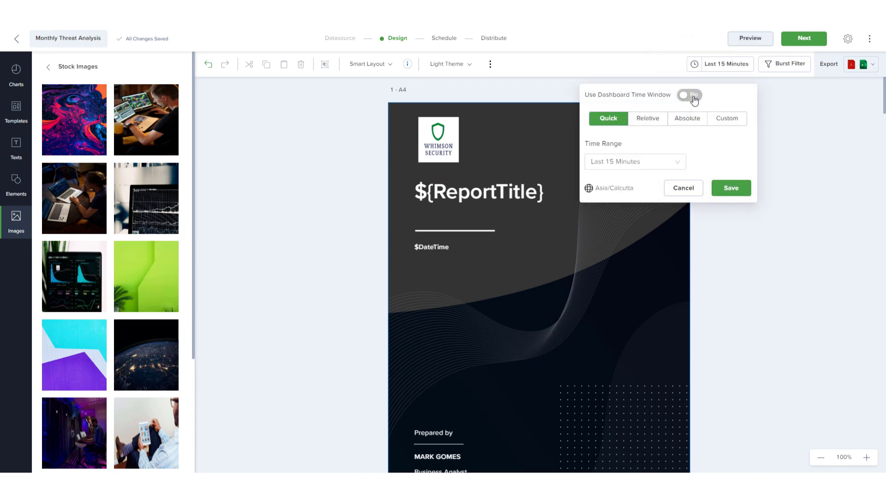
{"action": "left_click", "coordinate": [695, 100]}
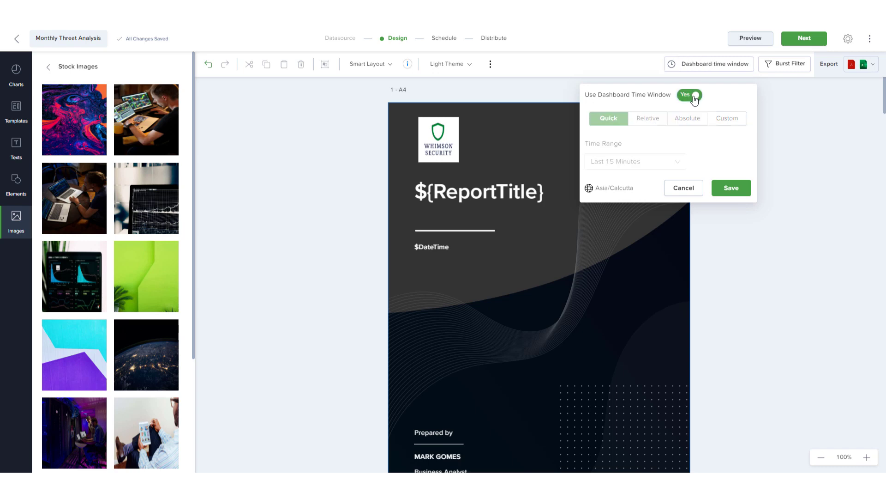
Review the available burst filters and the report's visual and data export formats
{"action": "left_click", "coordinate": [784, 70]}
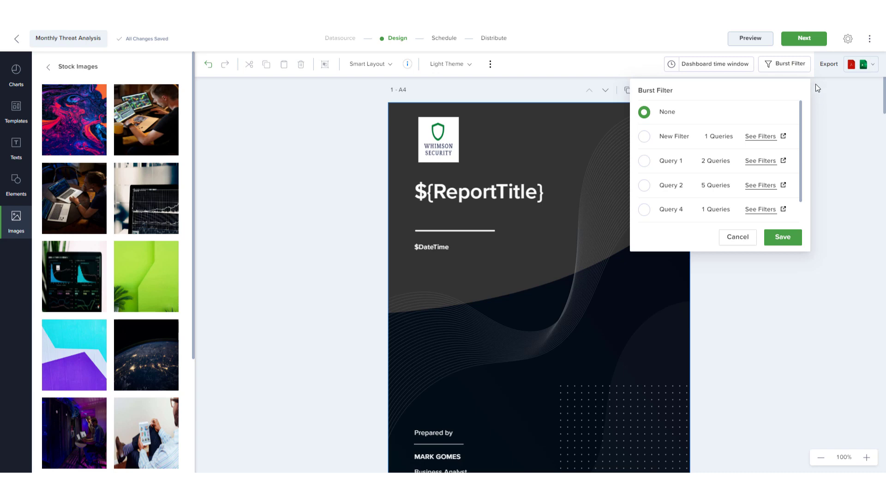
{"action": "left_click", "coordinate": [743, 240]}
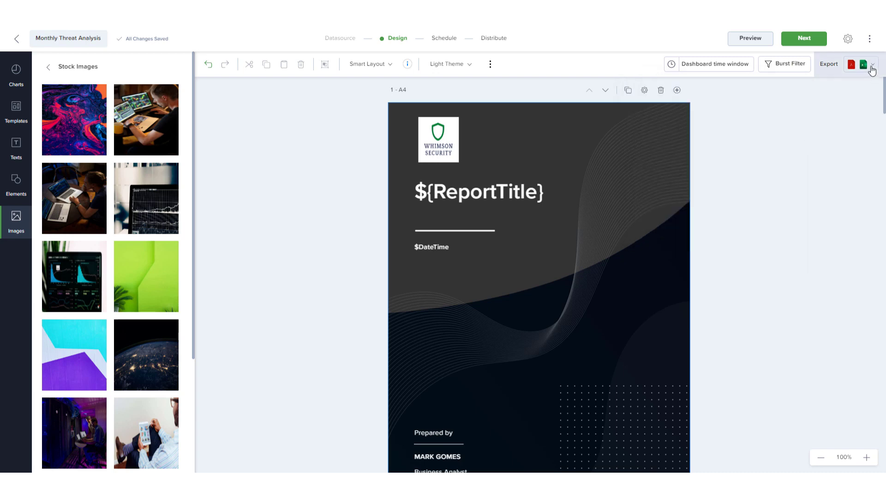
{"action": "left_click", "coordinate": [873, 67]}
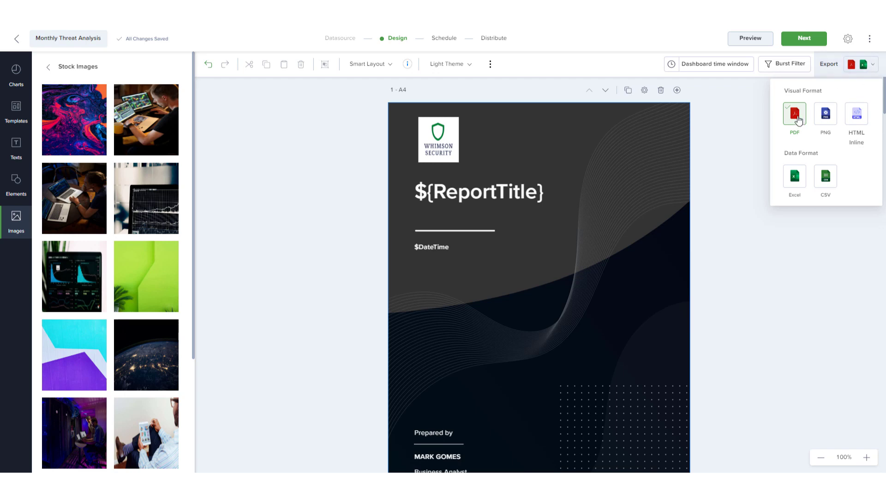
{"action": "left_click", "coordinate": [761, 124]}
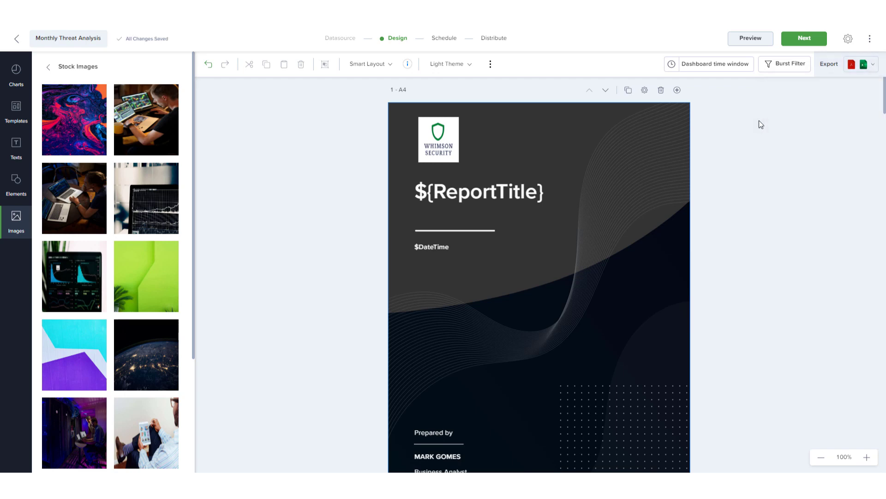
Preview the Monthly Threat Analysis report and look through its pages from the cover onward
{"action": "left_click", "coordinate": [755, 42]}
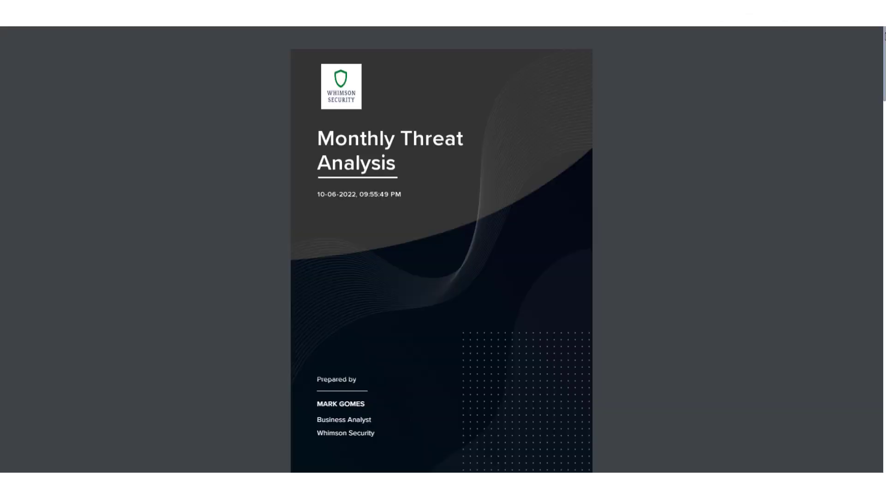
{"action": "left_click_drag", "start_coordinate": [885, 36], "coordinate": [885, 430]}
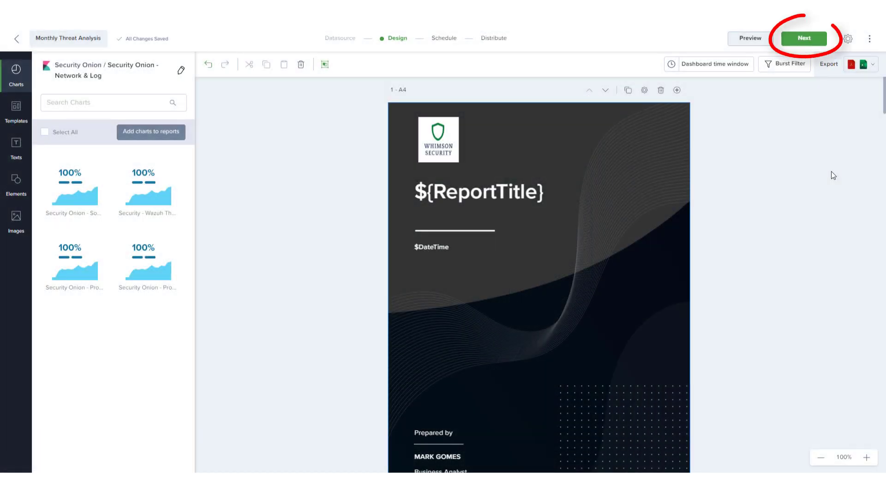
Open the report's scheduling stage and set a monthly recurrence with a start time of 00:00
{"action": "left_click", "coordinate": [446, 41]}
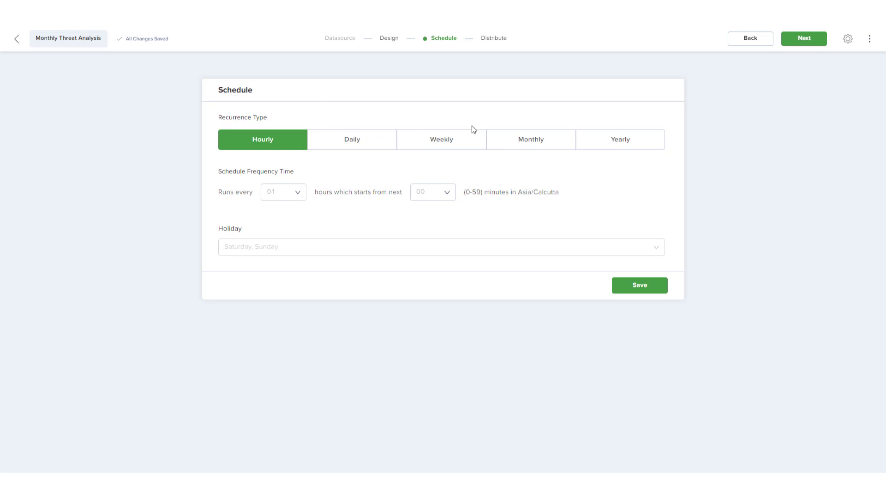
{"action": "left_click", "coordinate": [522, 137]}
{"action": "left_click", "coordinate": [254, 192]}
{"action": "left_click", "coordinate": [237, 214]}
{"action": "left_click", "coordinate": [309, 193]}
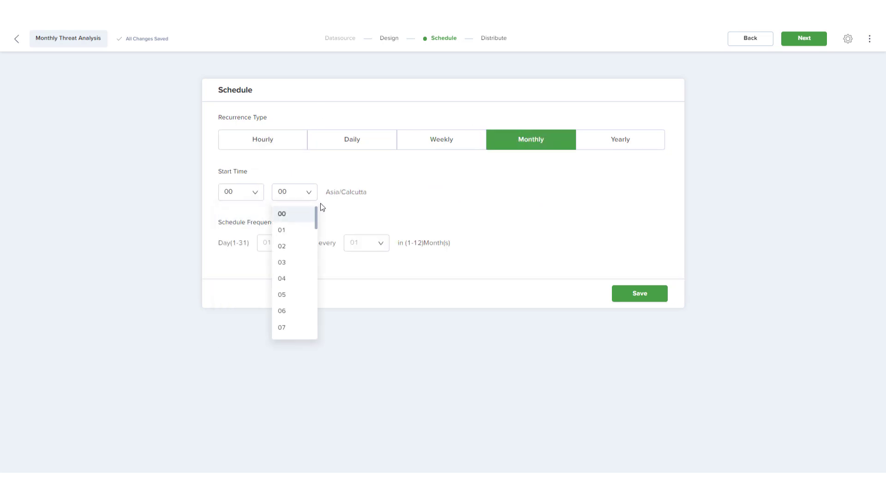
{"action": "left_click", "coordinate": [300, 213]}
Set the monthly schedule to run on day 01 of every 01 month and save it
{"action": "left_click", "coordinate": [295, 243]}
{"action": "left_click", "coordinate": [272, 263]}
{"action": "left_click", "coordinate": [382, 242]}
{"action": "left_click", "coordinate": [364, 264]}
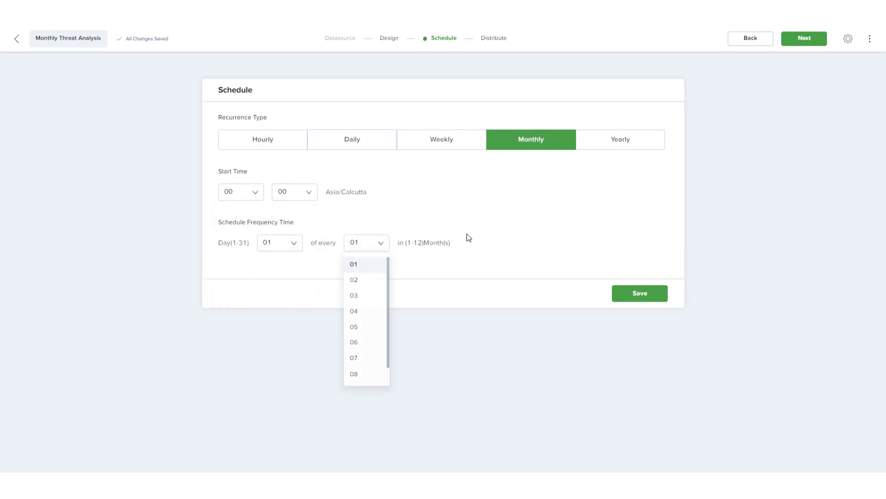
{"action": "left_click", "coordinate": [640, 293]}
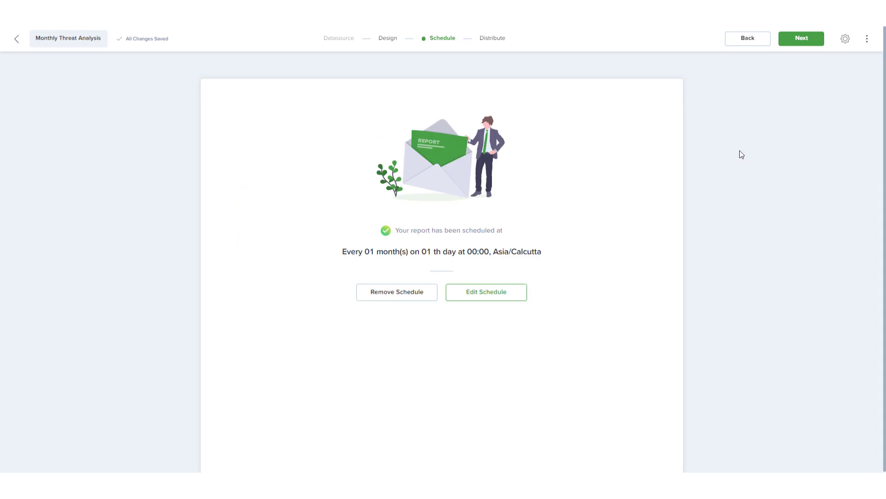
Proceed to report distribution, choose Sendgrid as the mail notification channel and add the admin user as the To recipient
{"action": "left_click", "coordinate": [806, 43]}
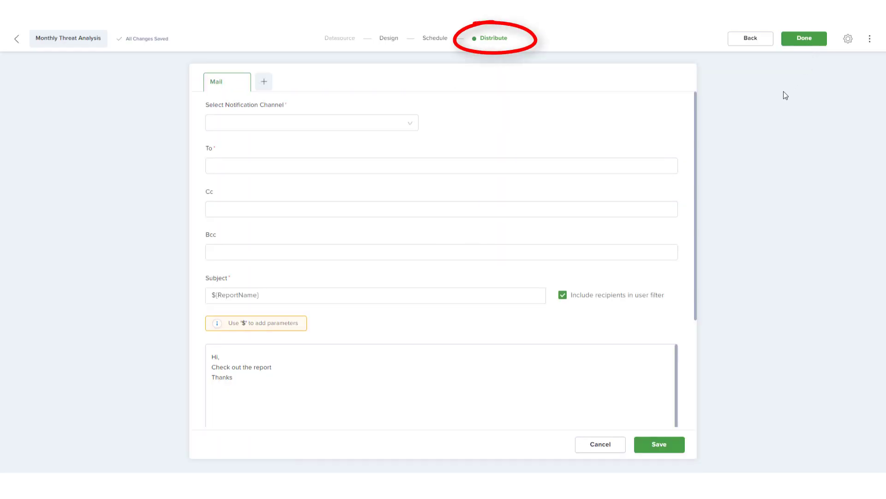
{"action": "left_click", "coordinate": [265, 83]}
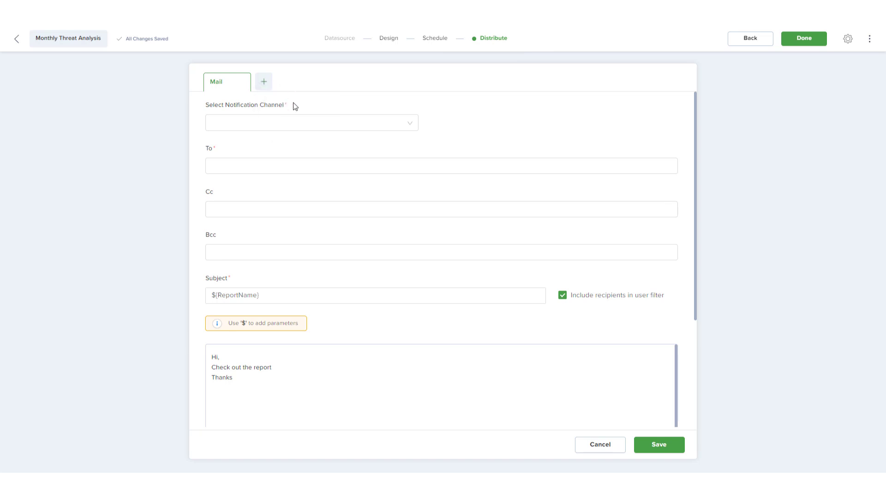
{"action": "left_click", "coordinate": [295, 121]}
{"action": "left_click", "coordinate": [291, 145]}
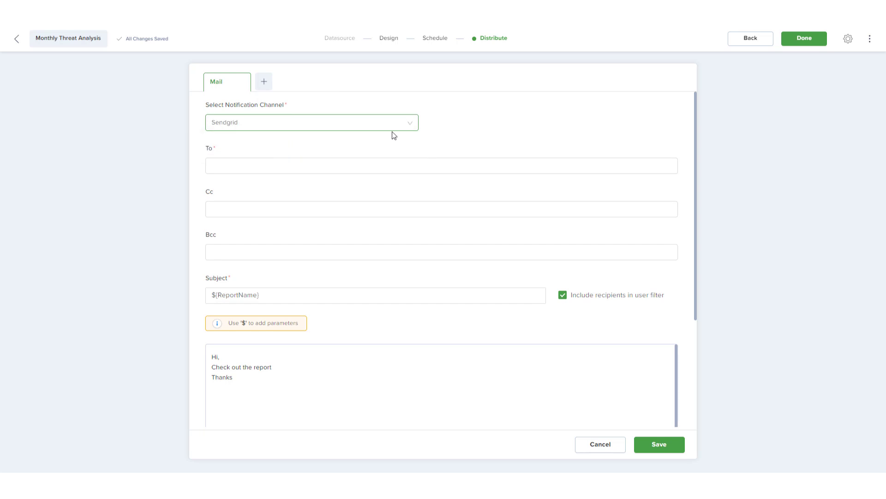
{"action": "left_click", "coordinate": [215, 166]}
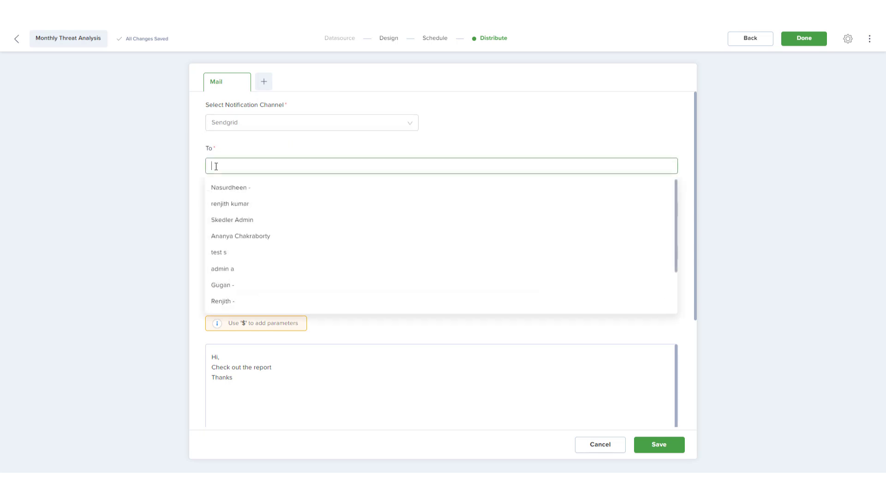
{"action": "left_click", "coordinate": [215, 267]}
{"action": "left_click", "coordinate": [146, 231]}
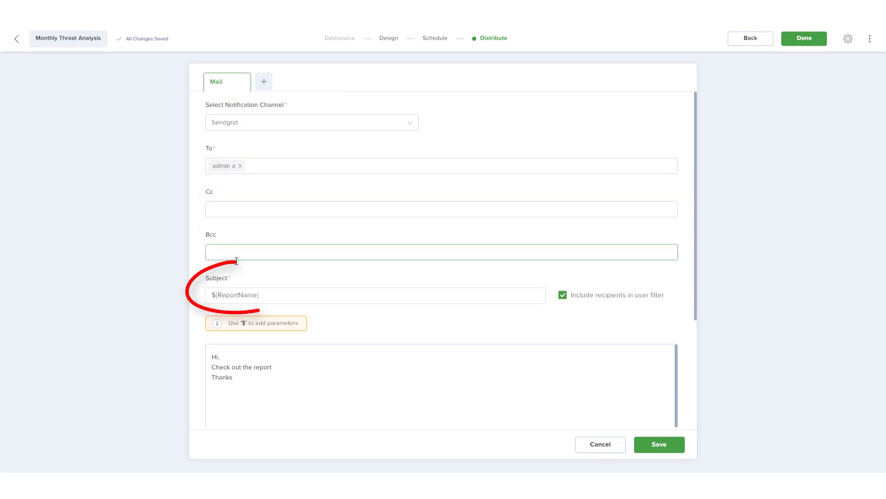
Extend the mail subject to "${ReportName} from ${Date}" using the Date parameter
{"action": "left_click", "coordinate": [274, 294]}
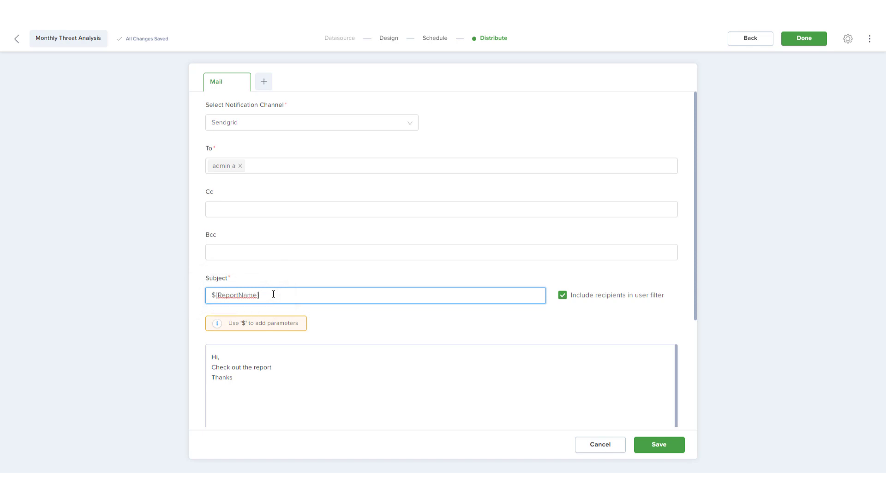
{"action": "type", "text": "from $"}
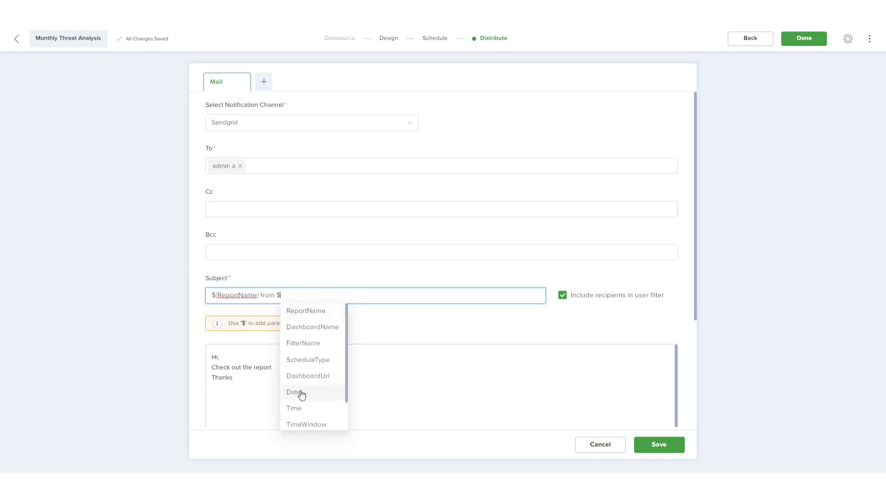
{"action": "left_click", "coordinate": [300, 393]}
Add blank lines after "Hi," and before "Thanks" in the mail body, end the sentence between them with "!", and finish the report setup
{"action": "left_click", "coordinate": [242, 356]}
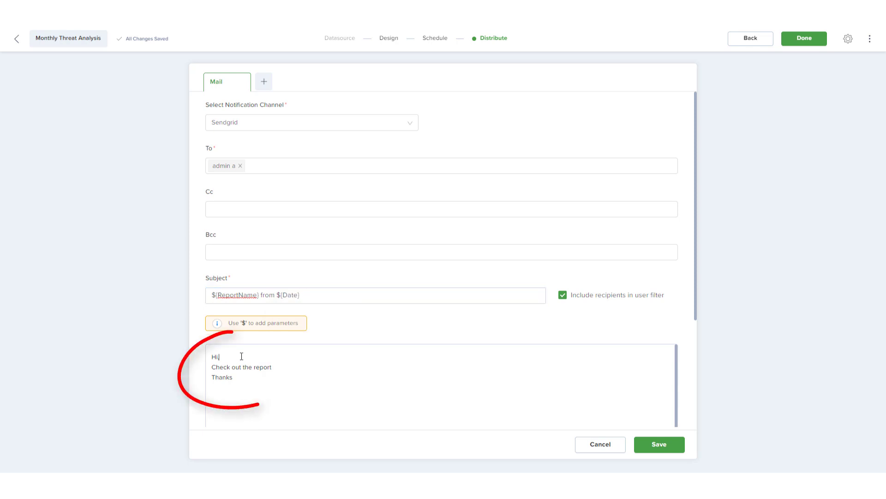
{"action": "key", "text": "Return"}
{"action": "left_click", "coordinate": [280, 377]}
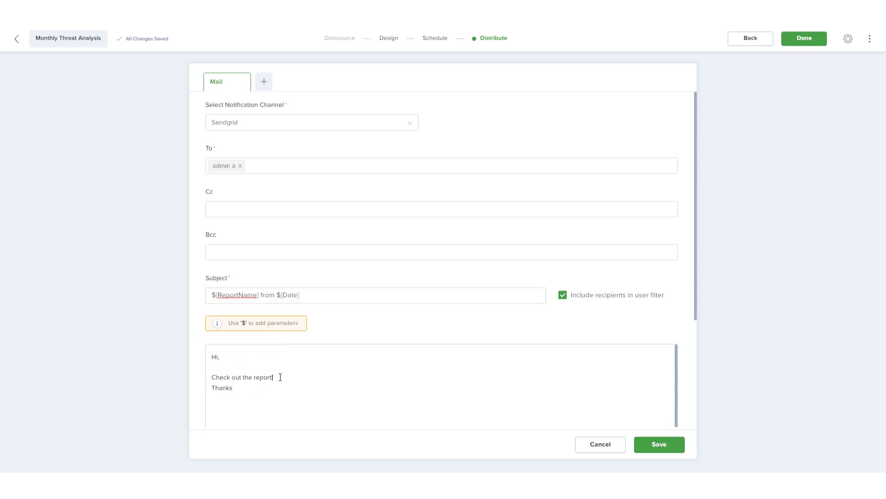
{"action": "type", "text": "!"}
{"action": "key", "text": "Return"}
{"action": "left_click", "coordinate": [799, 46]}
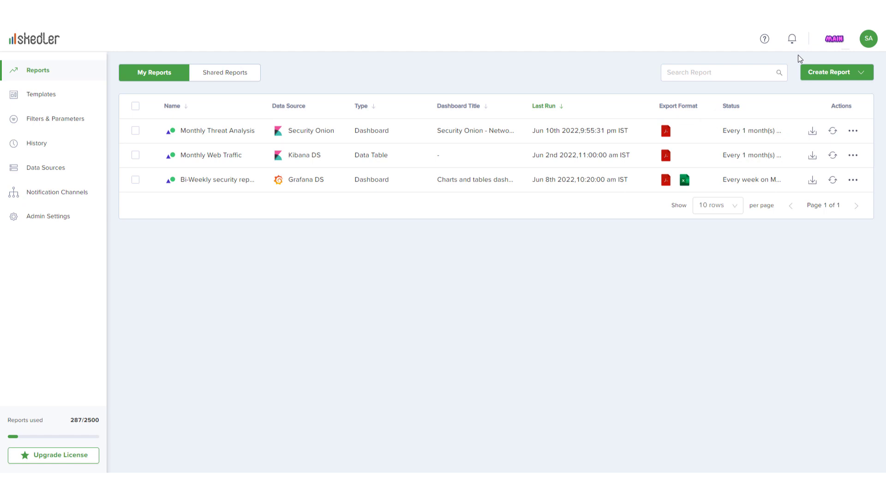
Download the Monthly Threat Analysis report as a PDF and show the further actions available for it
{"action": "left_click", "coordinate": [666, 132]}
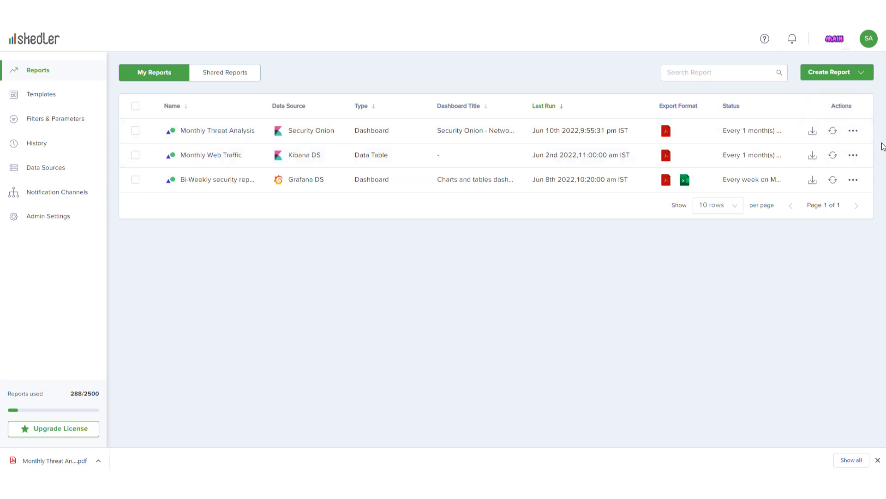
{"action": "left_click", "coordinate": [855, 133]}
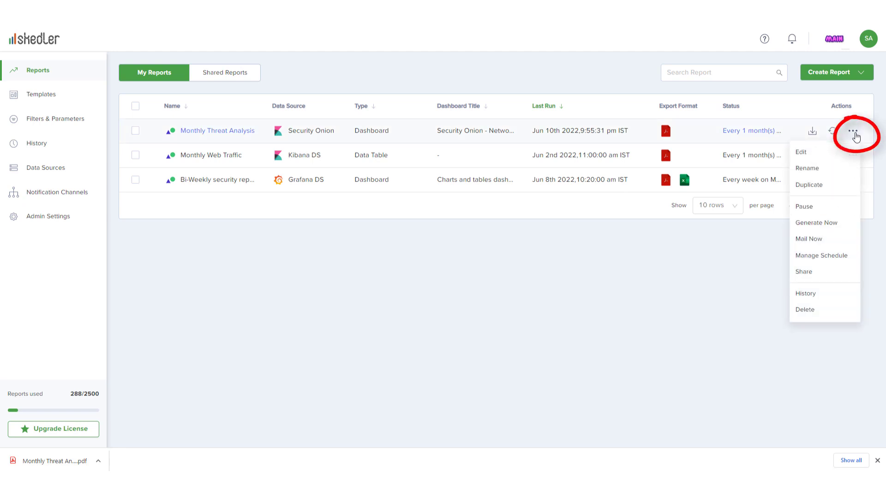